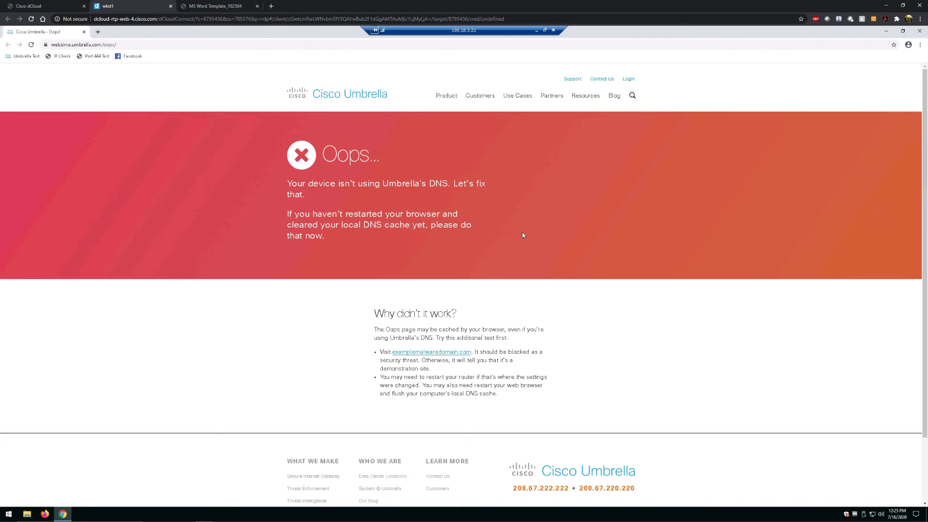
- Test the remote workstation's web access by loading the port 444 test page and Facebook
{"action": "left_click", "coordinate": [98, 58]}
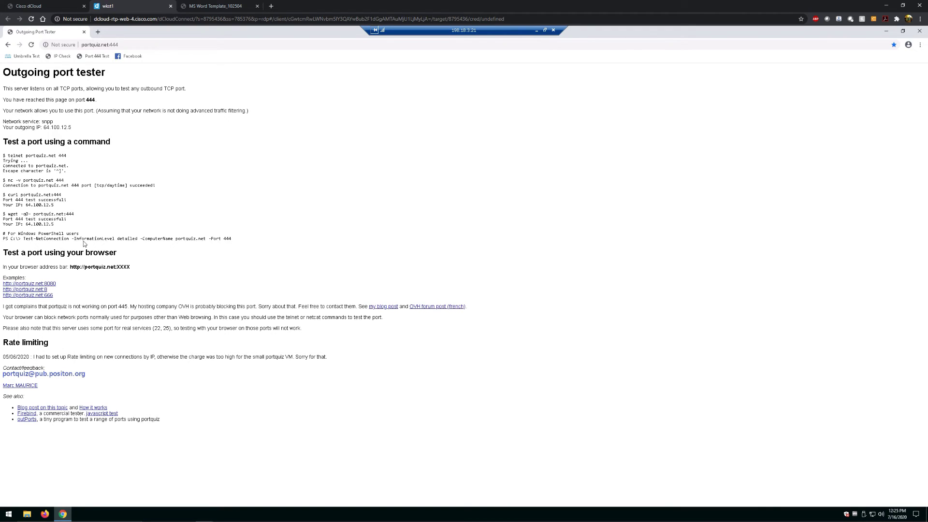
{"action": "left_click", "coordinate": [135, 58]}
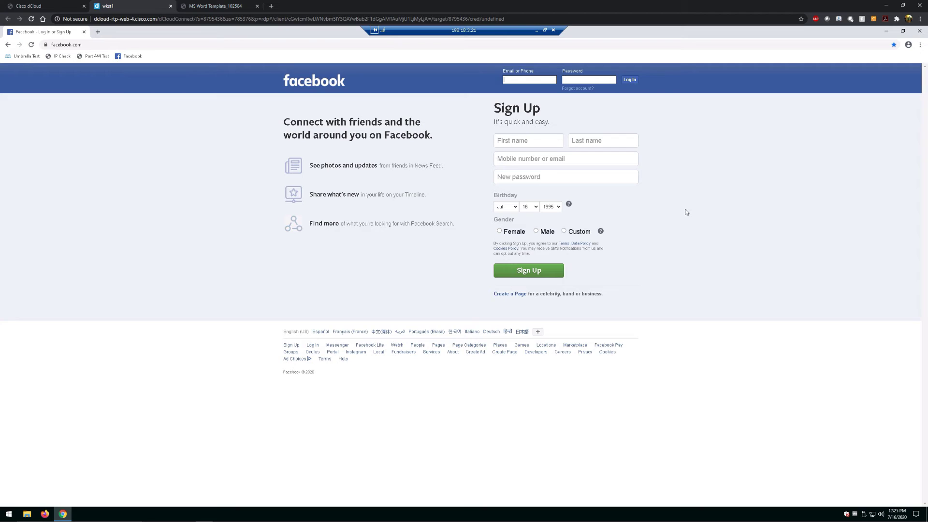
- Leave the workstation's remote session and bring up the Cisco Umbrella dashboard in a maximized Chrome window
{"action": "key", "text": "super+d"}
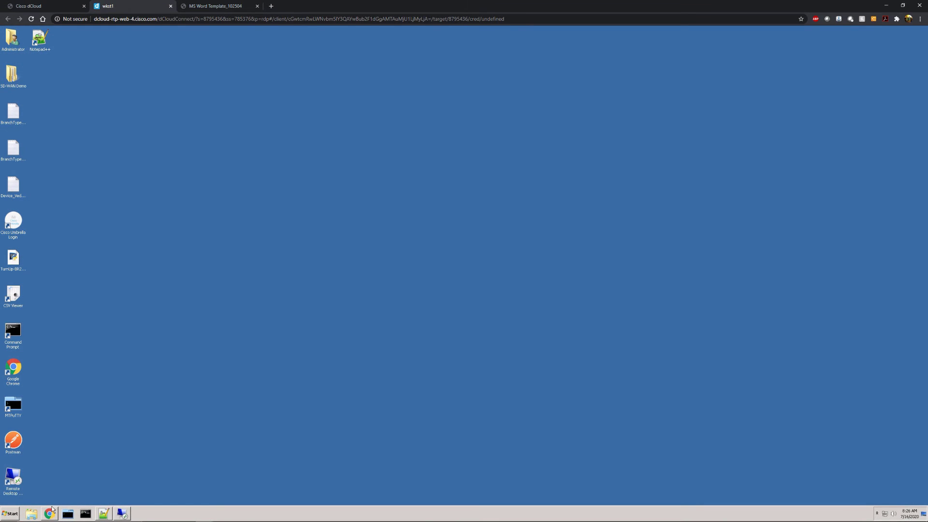
{"action": "left_click", "coordinate": [49, 513]}
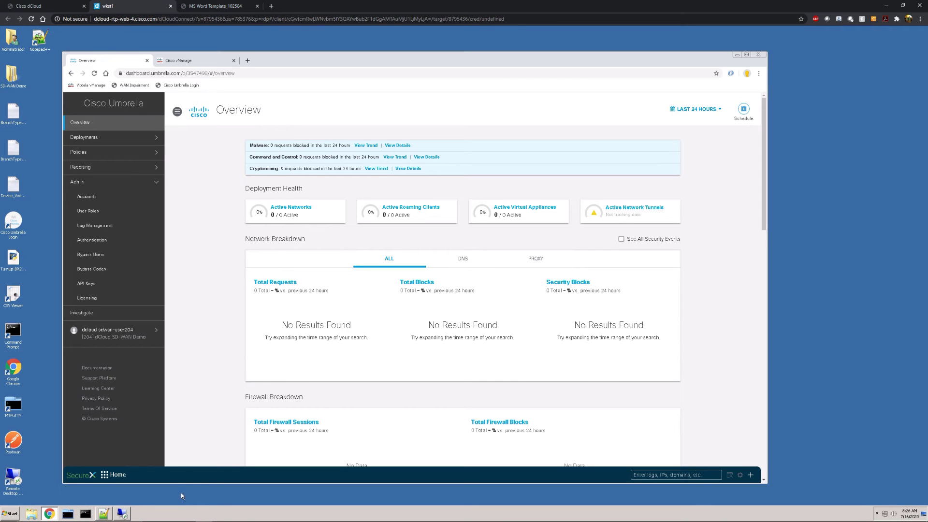
{"action": "left_click", "coordinate": [746, 54]}
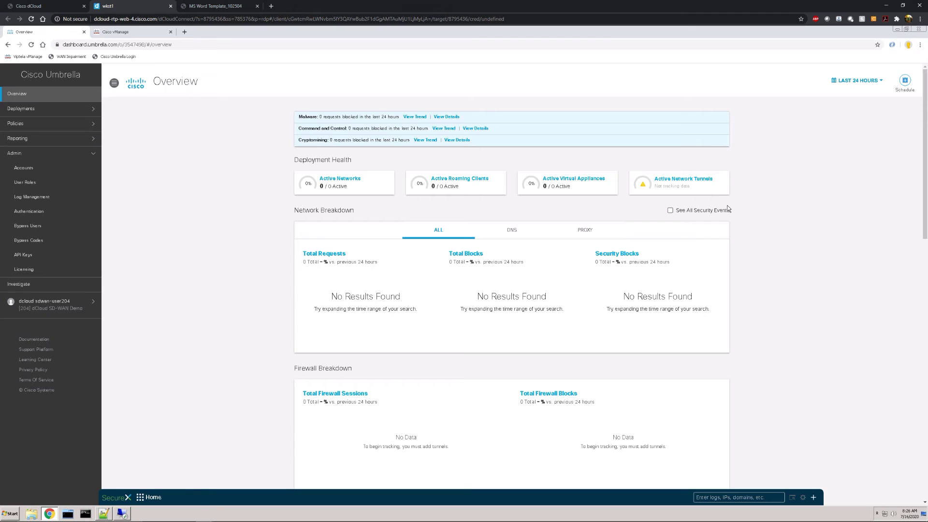
- Create an Umbrella Management API key in the Umbrella admin settings
{"action": "left_click", "coordinate": [92, 154]}
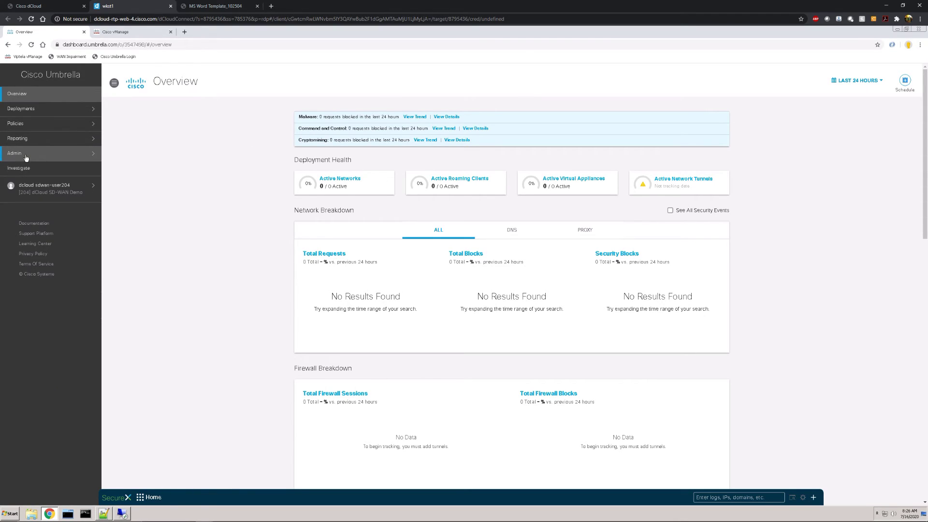
{"action": "left_click", "coordinate": [67, 156]}
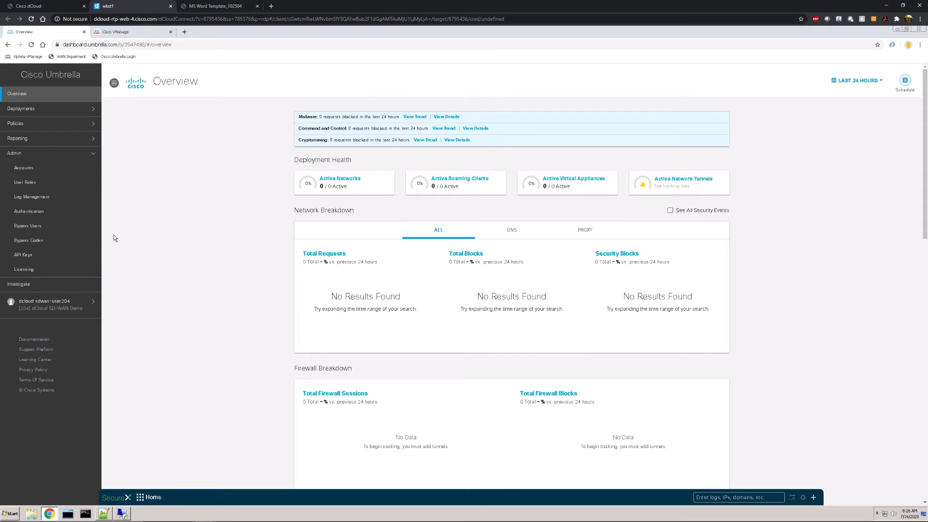
{"action": "left_click", "coordinate": [52, 260]}
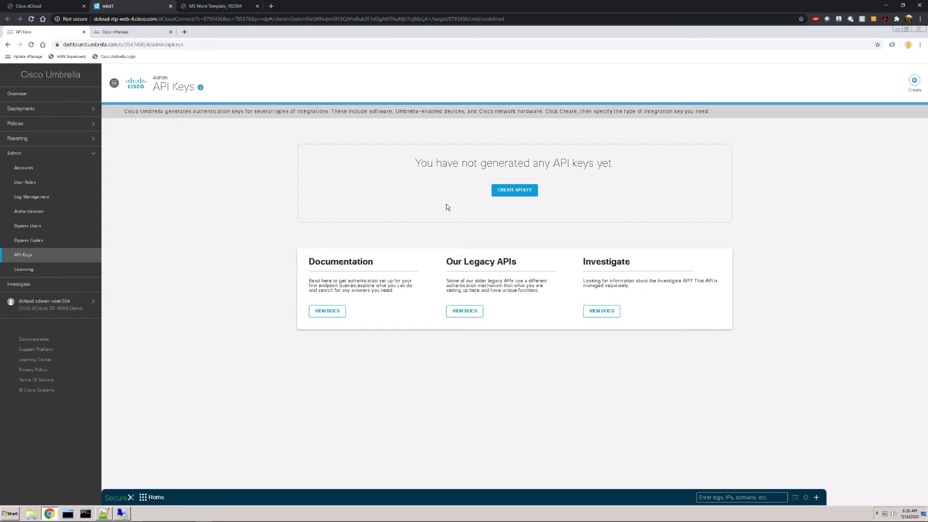
{"action": "left_click", "coordinate": [515, 190]}
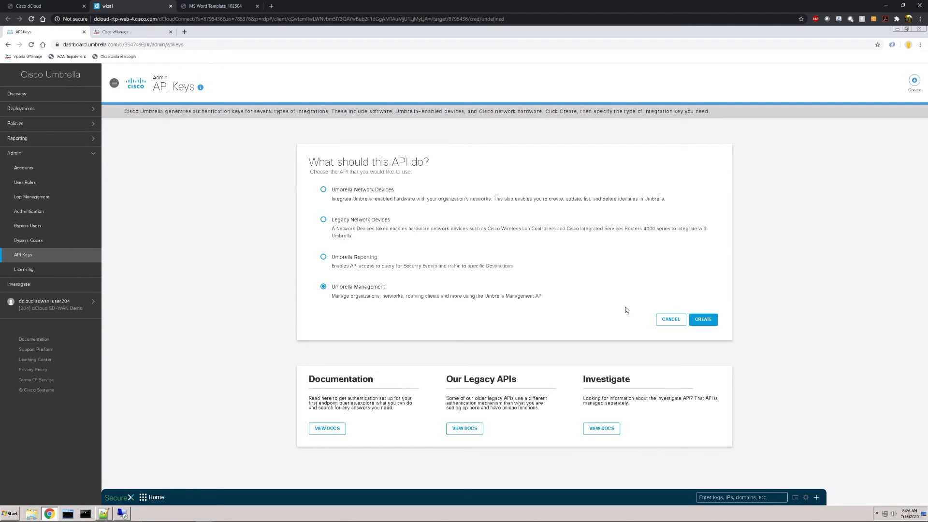
{"action": "left_click", "coordinate": [703, 320]}
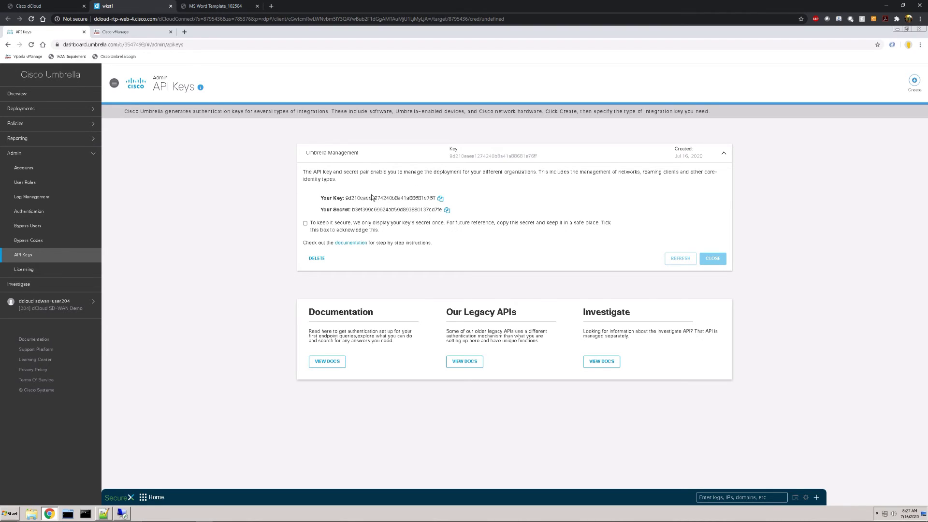
- Copy the generated API key into a blank Notepad++ document and leave an empty line below it
{"action": "left_click", "coordinate": [439, 199]}
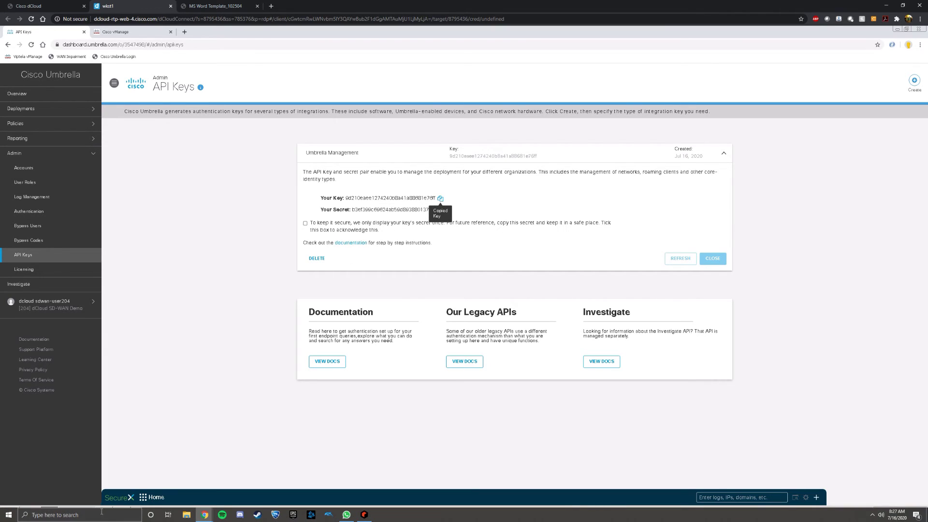
{"action": "left_click", "coordinate": [104, 512]}
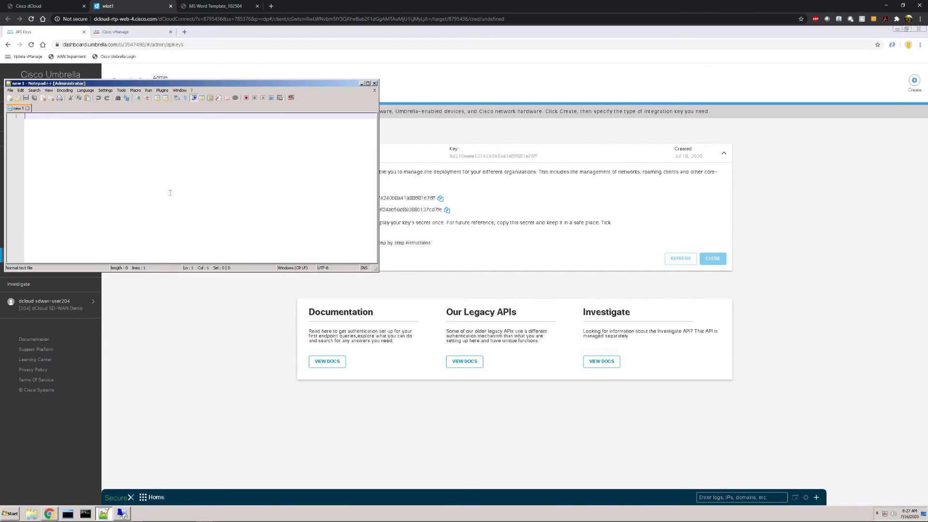
{"action": "right_click", "coordinate": [161, 180]}
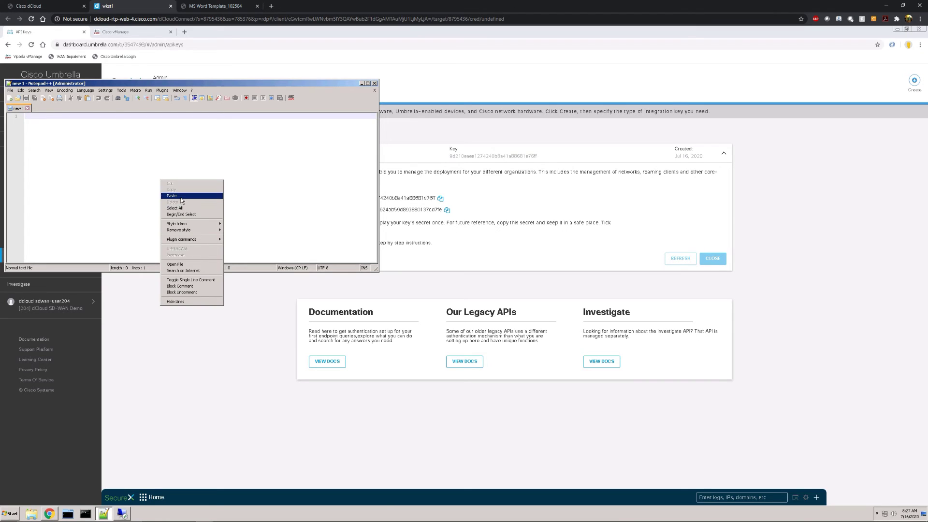
{"action": "left_click", "coordinate": [182, 196]}
{"action": "key", "text": "Return"}
{"action": "key", "text": "Return"}
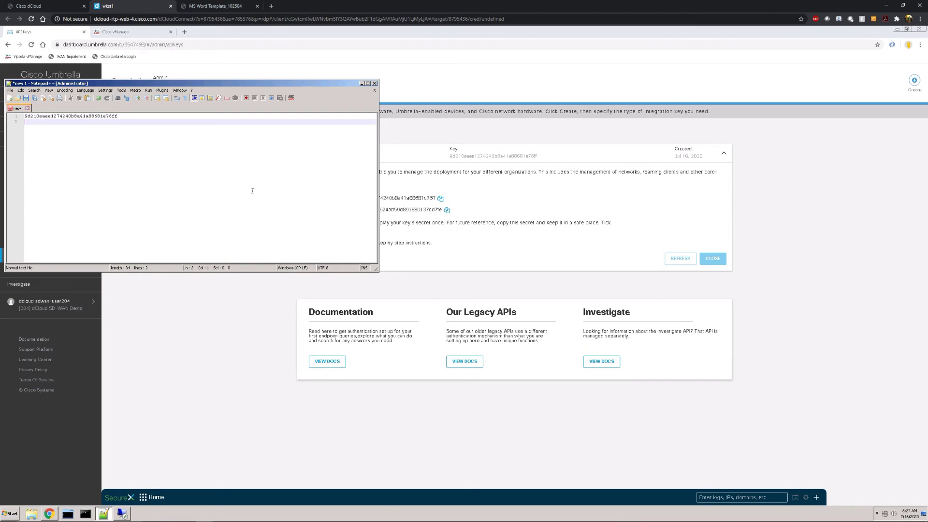
- Copy the generated API secret and paste it below the API key in the Notepad++ document
{"action": "left_click", "coordinate": [447, 210]}
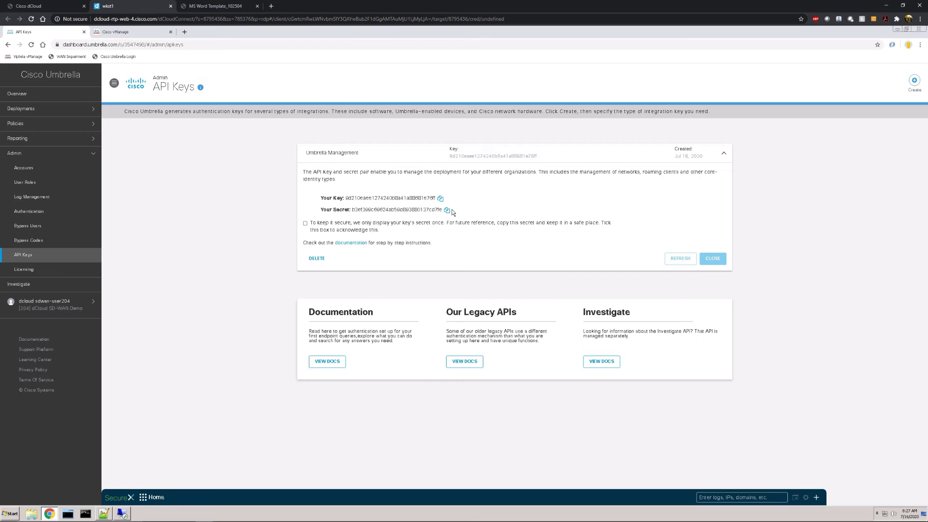
{"action": "left_click", "coordinate": [447, 211]}
{"action": "left_click", "coordinate": [127, 515]}
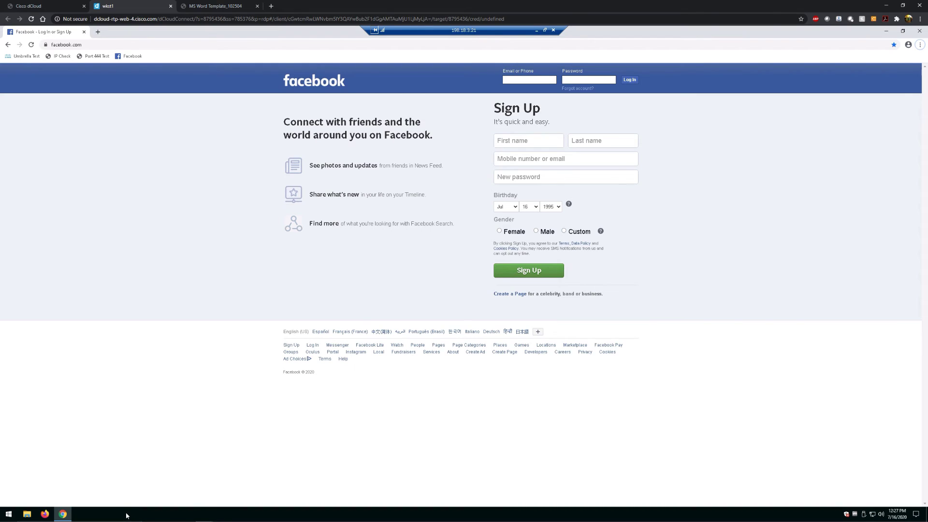
{"action": "mouse_move", "coordinate": [73, 511]}
{"action": "left_click", "coordinate": [536, 30]}
{"action": "left_click", "coordinate": [103, 516]}
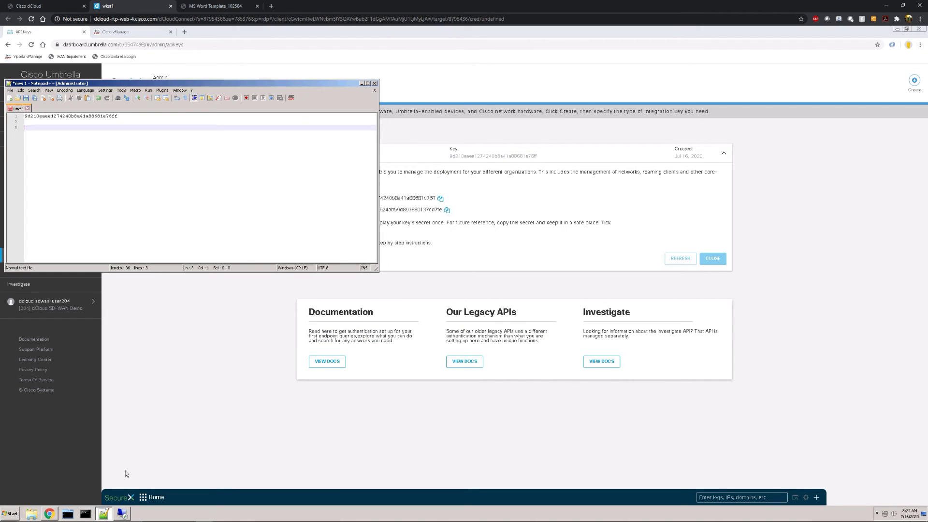
{"action": "key", "text": "ctrl+v"}
- Label the two pasted lines in the notes as "key:" and "secret:"
{"action": "left_click", "coordinate": [25, 116]}
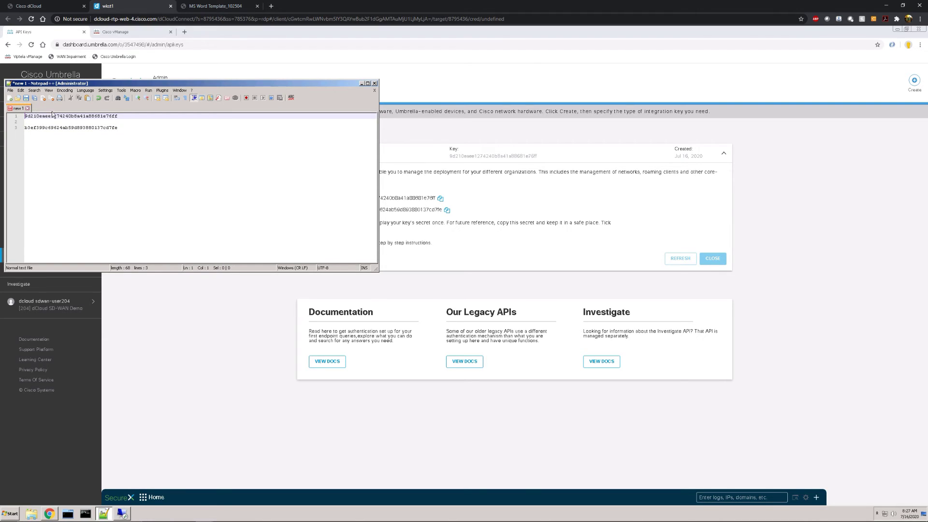
{"action": "type", "text": "key:"}
{"action": "left_click", "coordinate": [26, 128]}
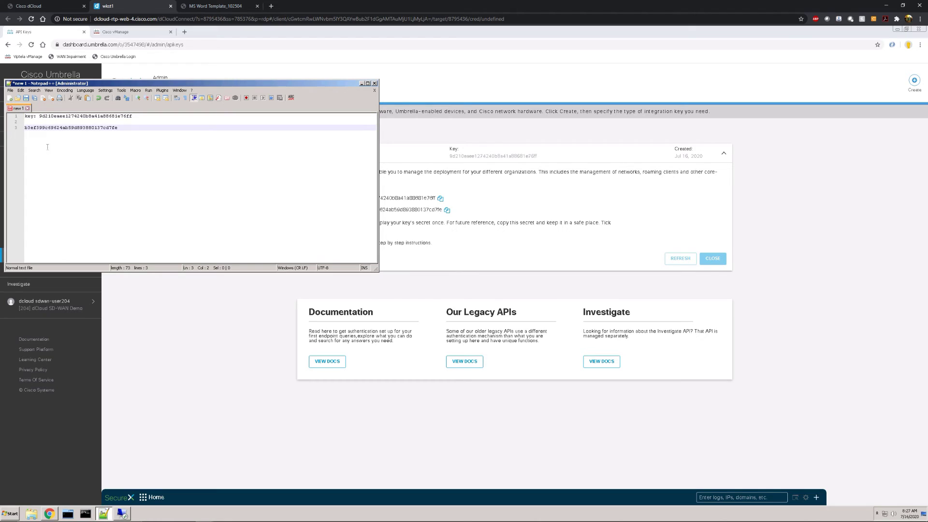
{"action": "key", "text": "Home"}
{"action": "type", "text": "secret:"}
- Acknowledge in Umbrella that the secret is displayed only once and close the Umbrella Management key details
{"action": "left_click", "coordinate": [795, 256]}
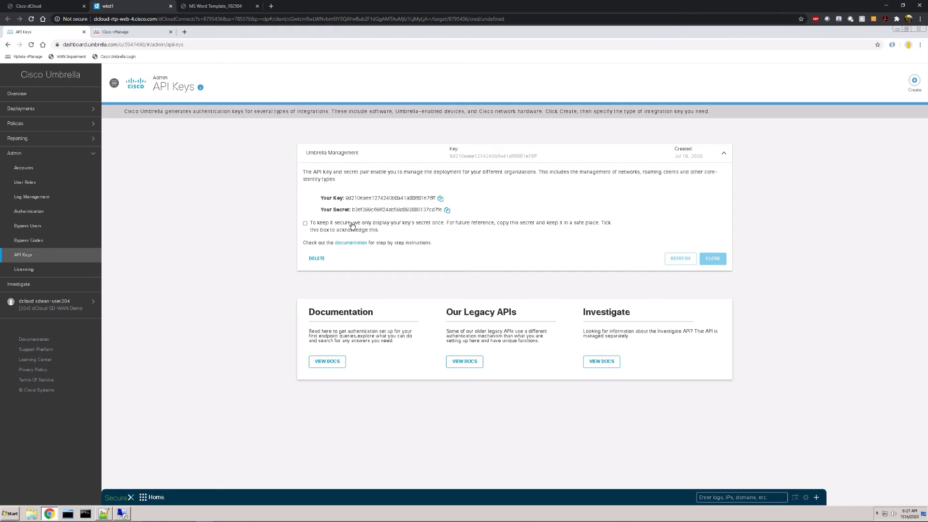
{"action": "left_click", "coordinate": [352, 225]}
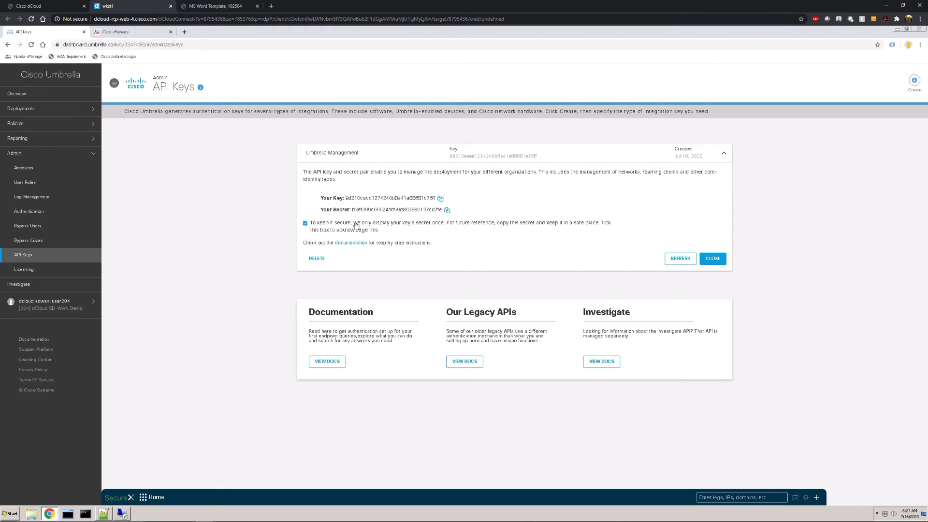
{"action": "left_click", "coordinate": [713, 260]}
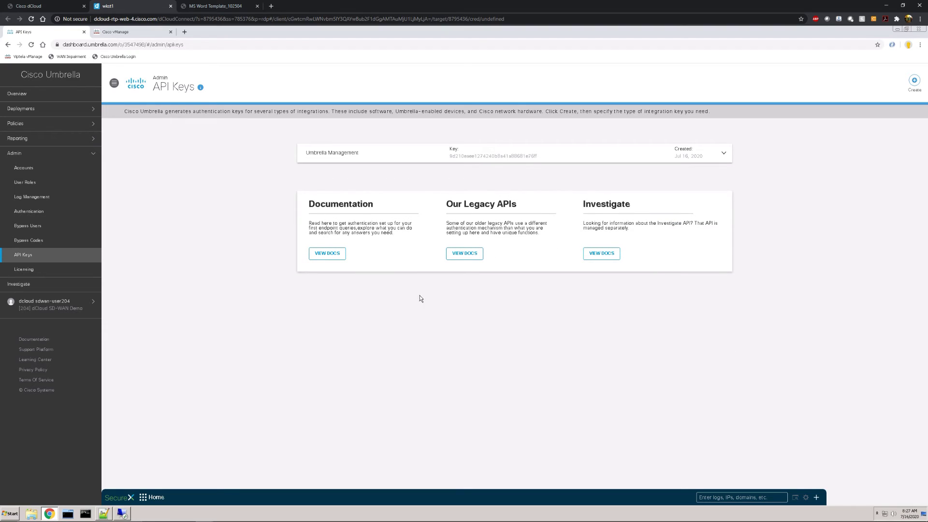
- Copy the organization ID from the Umbrella dashboard's URL and add an "org id:" line for it below the secret in Notepad++
{"action": "left_click", "coordinate": [125, 44]}
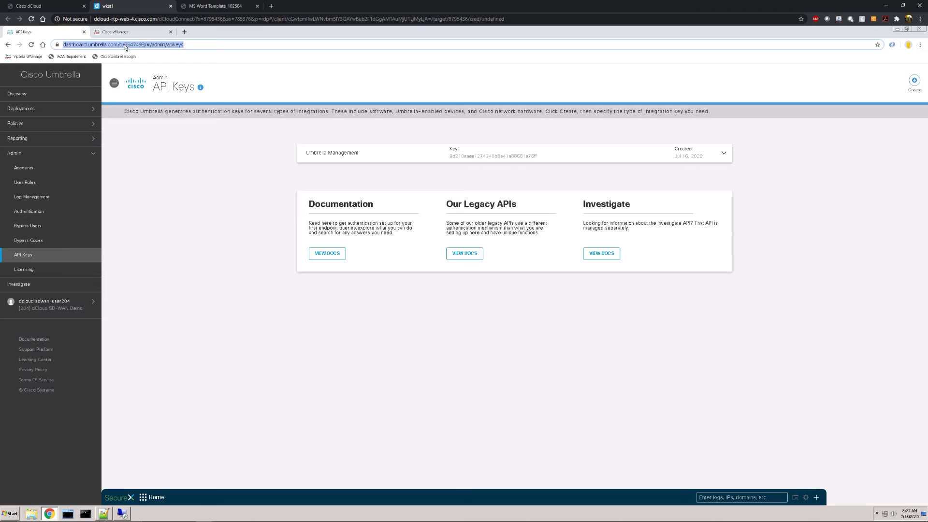
{"action": "left_click", "coordinate": [148, 44]}
{"action": "double_click", "coordinate": [151, 44]}
{"action": "right_click", "coordinate": [152, 45]}
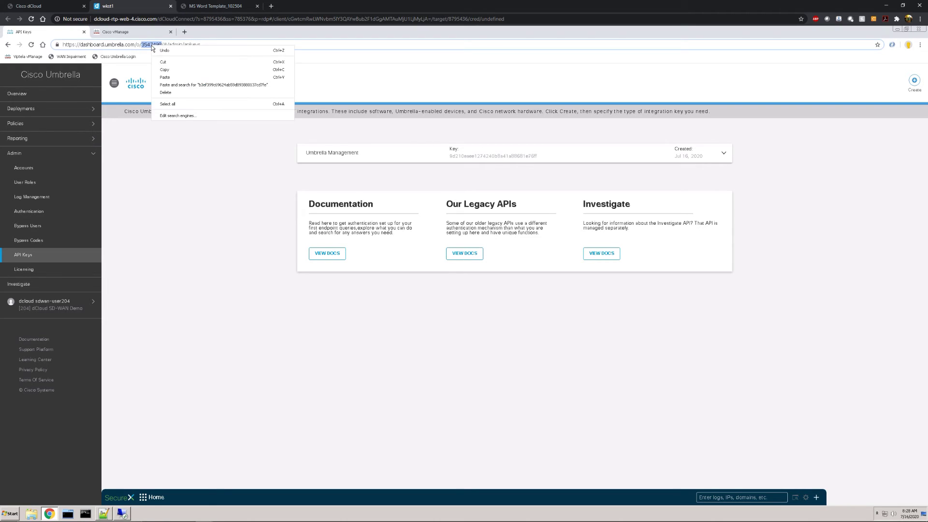
{"action": "left_click", "coordinate": [167, 70]}
{"action": "left_click", "coordinate": [104, 514]}
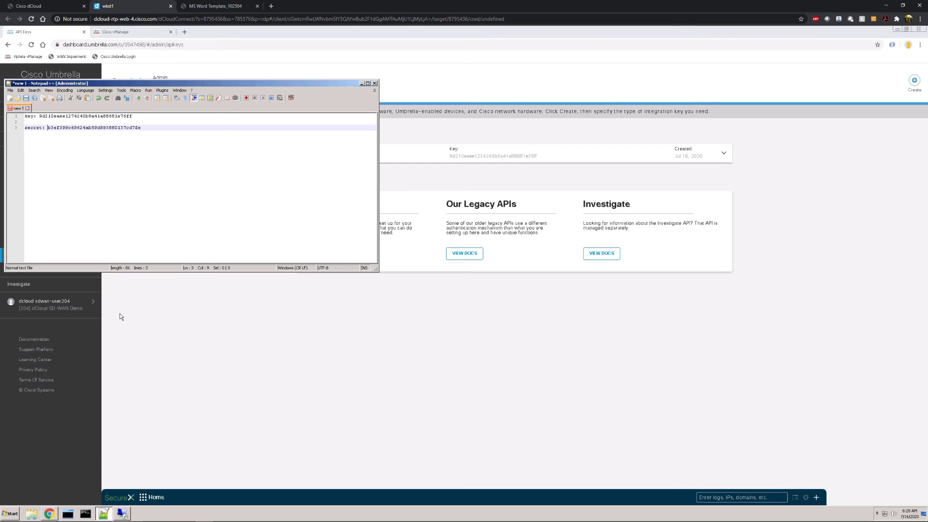
{"action": "left_click", "coordinate": [225, 136]}
{"action": "key", "text": "Return"}
{"action": "key", "text": "Return"}
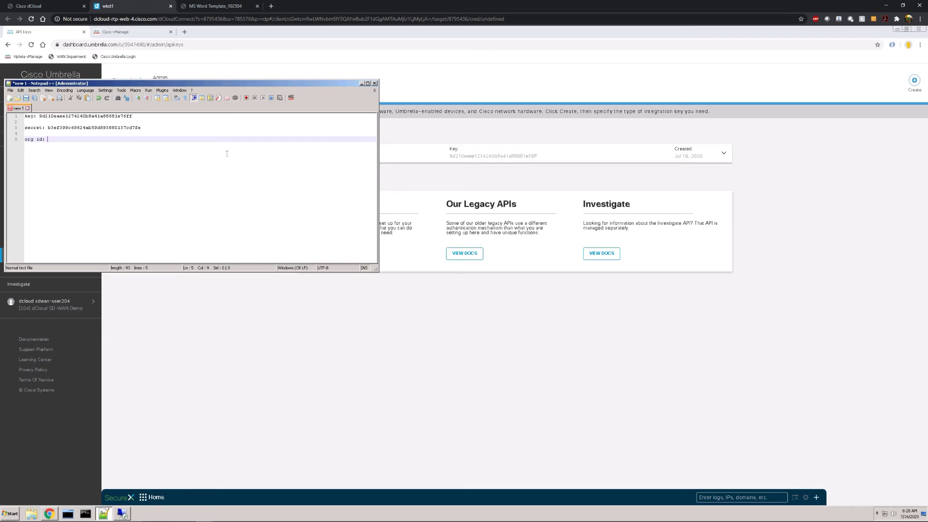
- Switch to Cisco vManage and start adding a new feature template in the template configuration
{"action": "left_click", "coordinate": [116, 31]}
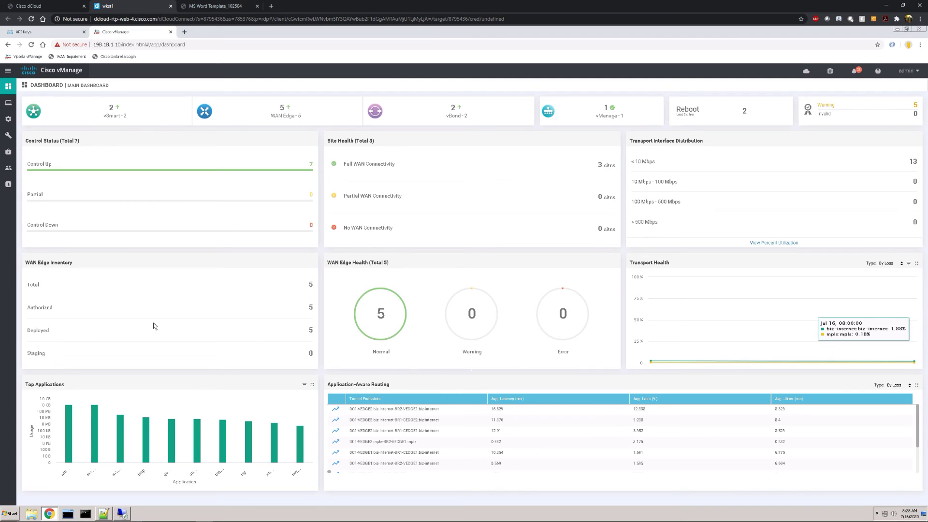
{"action": "mouse_move", "coordinate": [8, 123]}
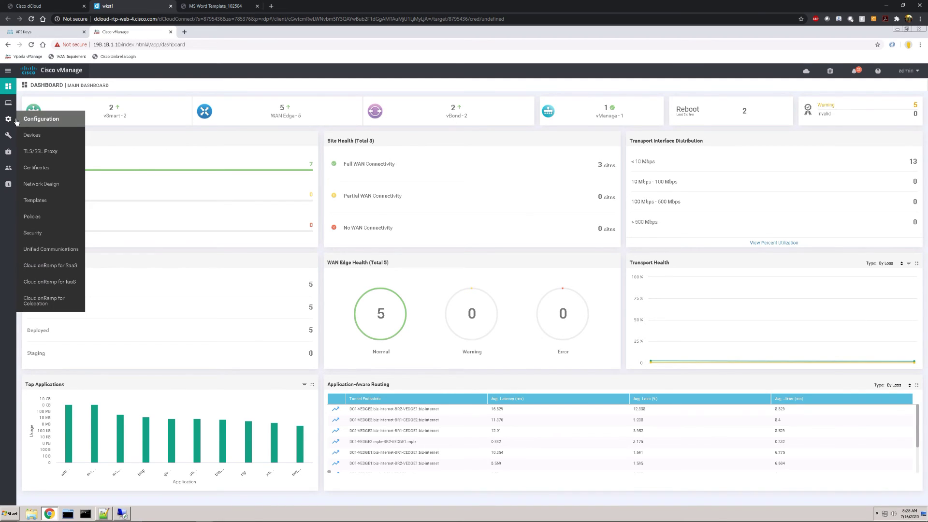
{"action": "left_click", "coordinate": [45, 202]}
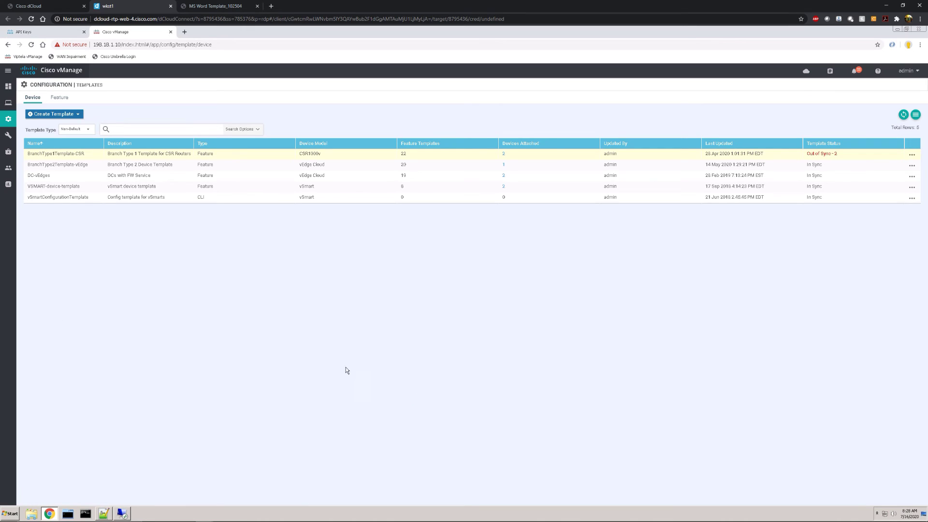
{"action": "left_click", "coordinate": [59, 98]}
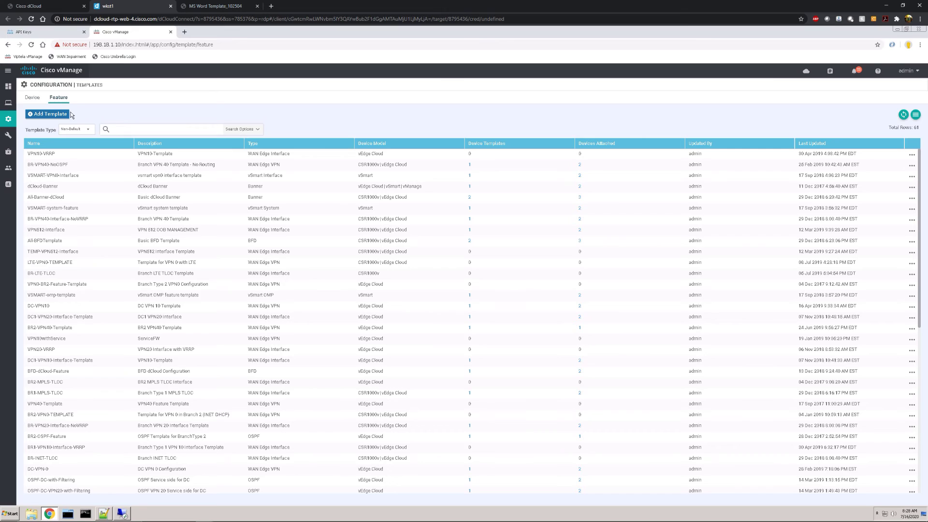
{"action": "left_click", "coordinate": [60, 112]}
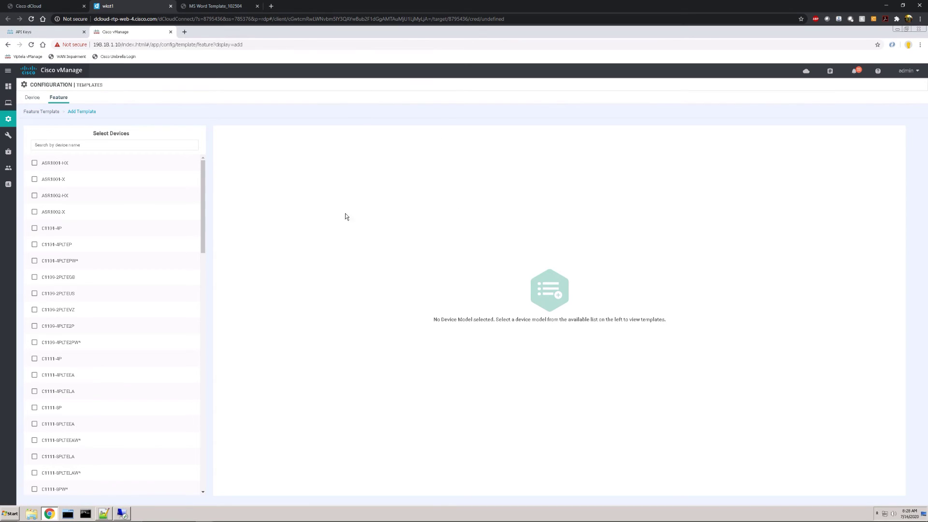
- Filter the device models by "vedg" and select vEdge Cloud for the new feature template
{"action": "left_click", "coordinate": [165, 145]}
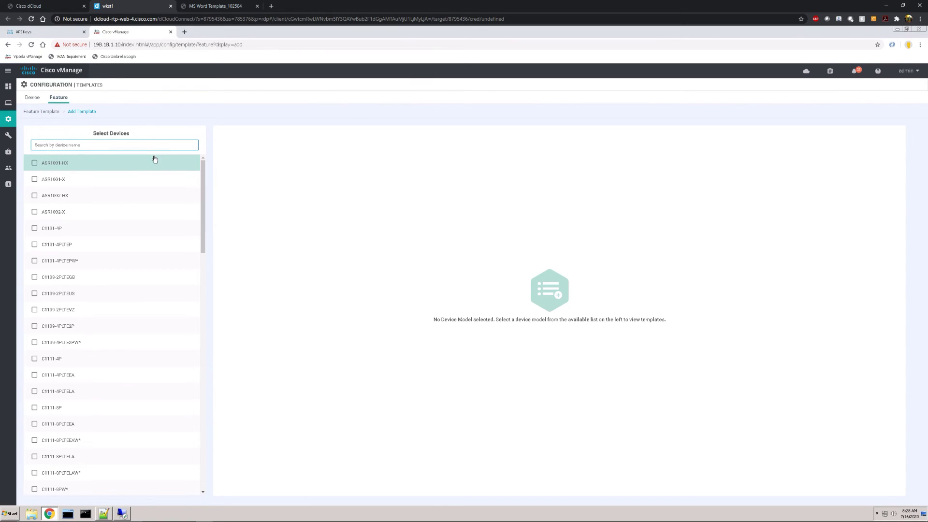
{"action": "type", "text": "vedg"}
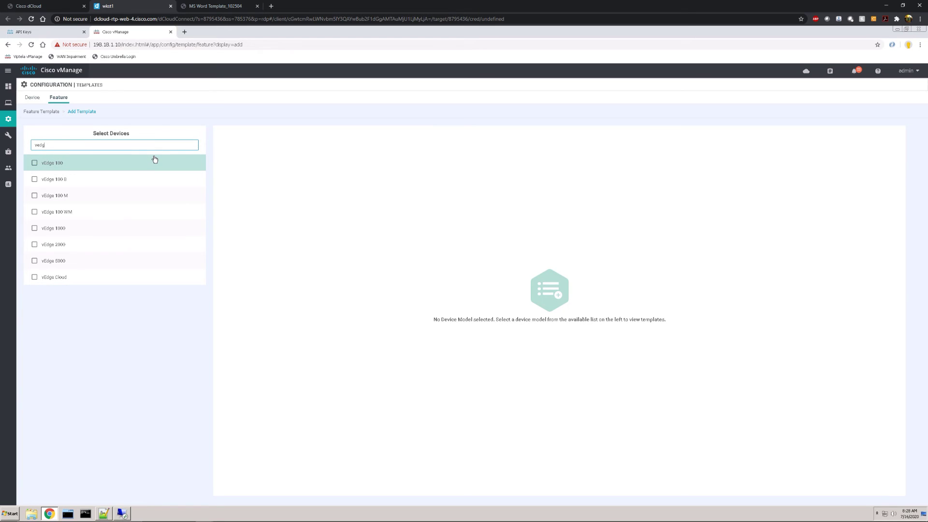
{"action": "left_click", "coordinate": [35, 279]}
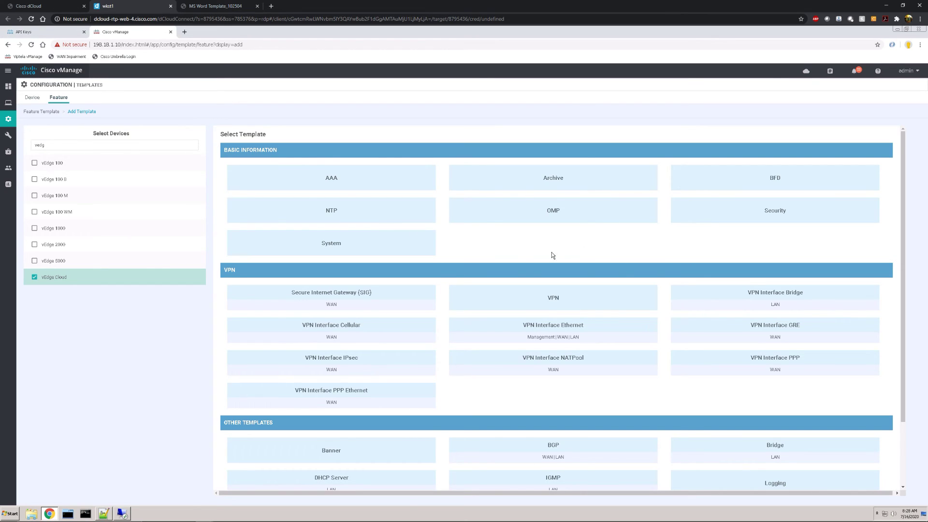
{"action": "scroll", "coordinate": [507, 220], "scroll_direction": "down", "scroll_amount": 3}
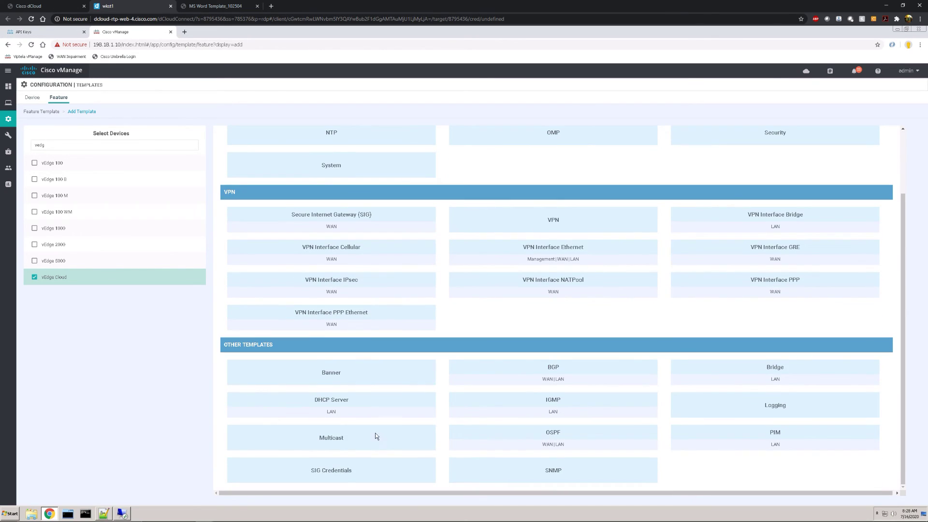
- Create a SIG Credentials feature template named "SIG_Credentials" with the description "Credentials for Umbrella Sig"
{"action": "left_click", "coordinate": [351, 475]}
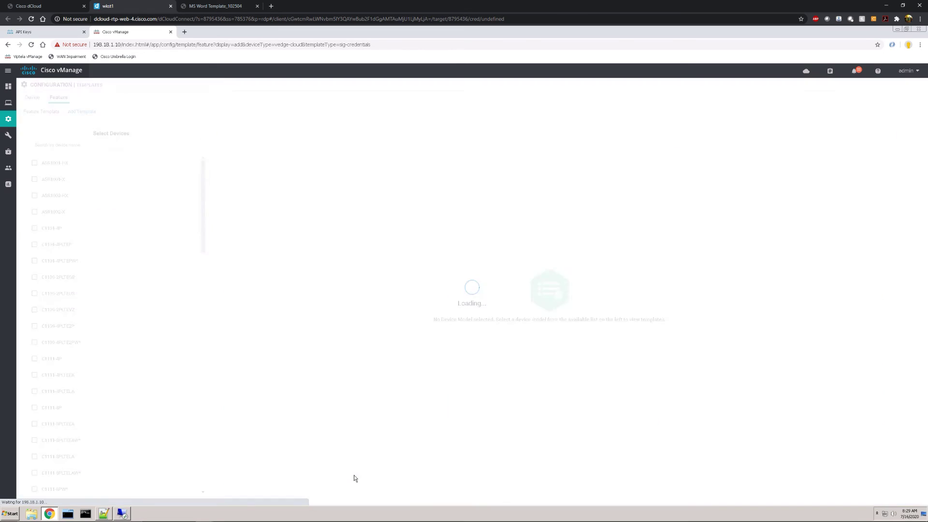
{"action": "left_click", "coordinate": [110, 148]}
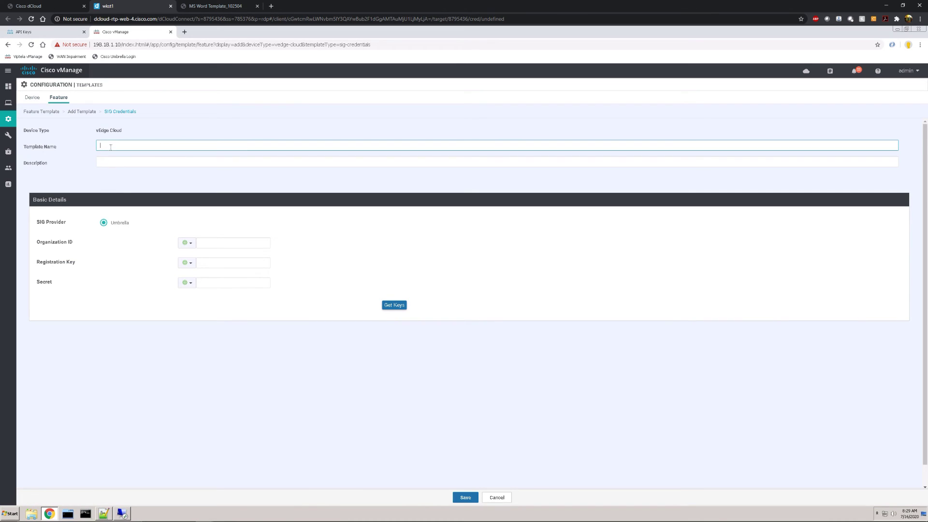
{"action": "type", "text": "SIG_Credentials"}
{"action": "left_click", "coordinate": [124, 162]}
{"action": "type", "text": "Credentials for Umbrella Sig"}
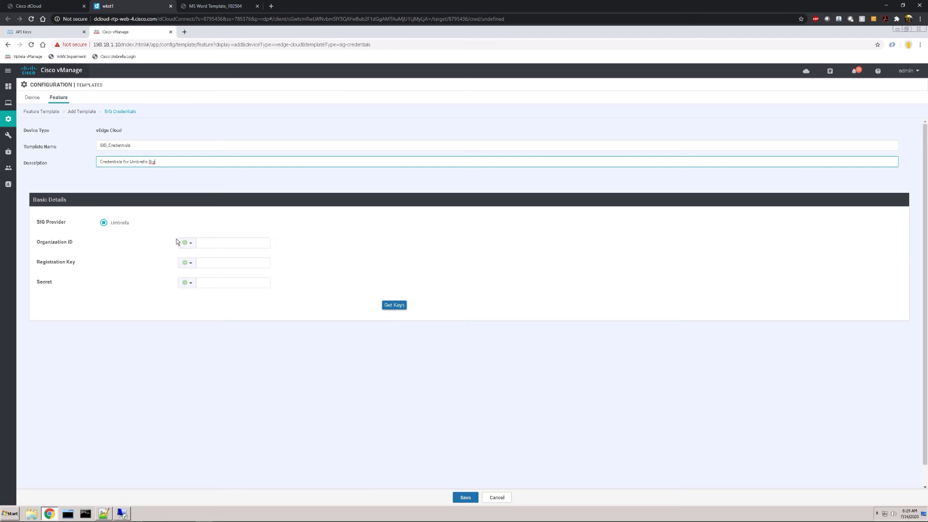
- Copy the organization ID from the Notepad++ notes into the SIG credentials template's Organization ID
{"action": "left_click", "coordinate": [103, 513]}
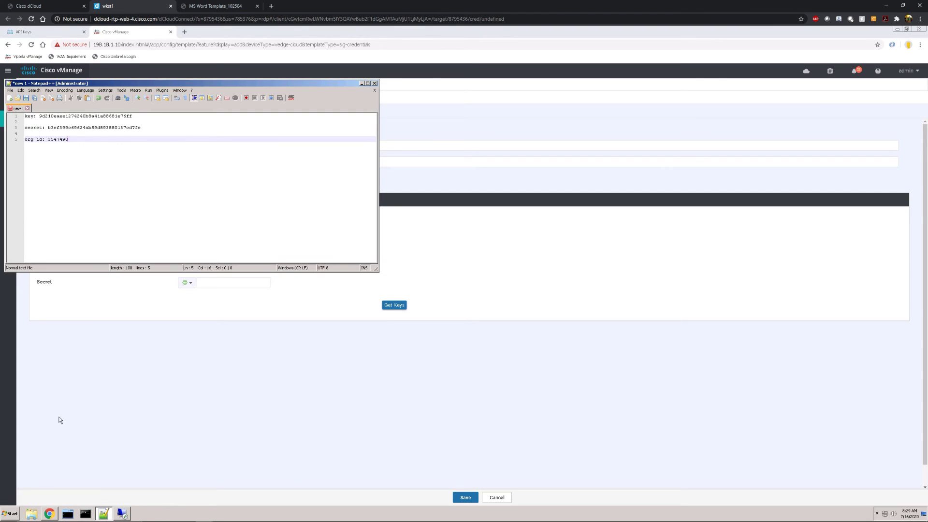
{"action": "double_click", "coordinate": [55, 139]}
{"action": "right_click", "coordinate": [56, 140]}
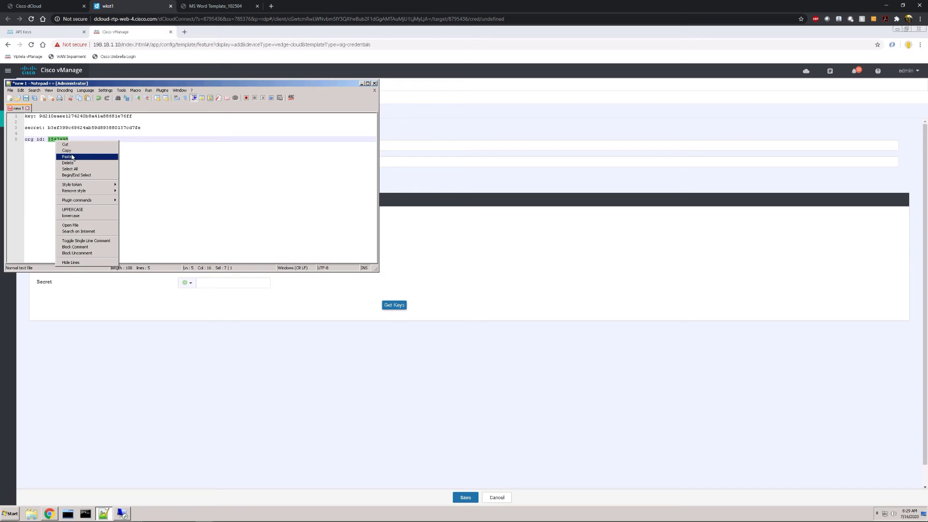
{"action": "left_click", "coordinate": [76, 151]}
{"action": "left_click", "coordinate": [480, 285]}
{"action": "left_click", "coordinate": [206, 245]}
{"action": "right_click", "coordinate": [207, 245]}
{"action": "left_click", "coordinate": [226, 289]}
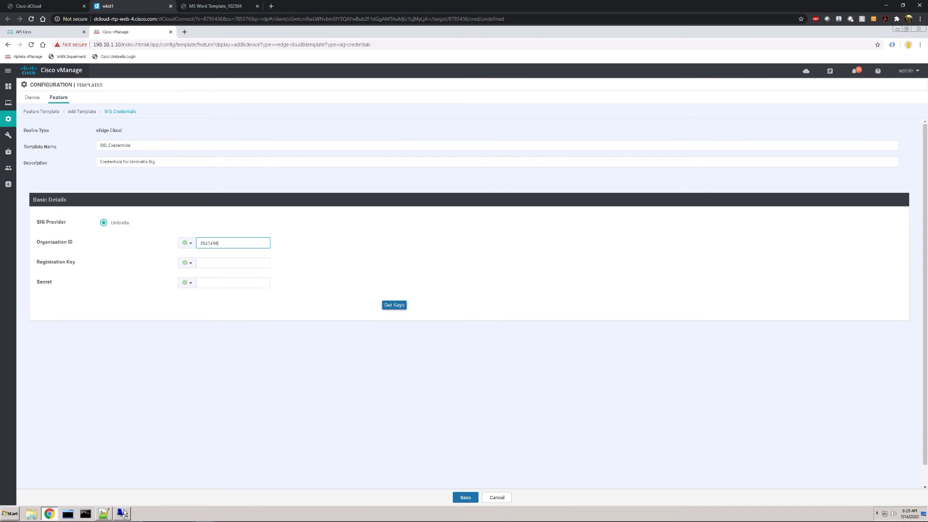
- Copy the Umbrella secret from the Notepad++ notes into the SIG credentials template's Secret
{"action": "left_click", "coordinate": [104, 513]}
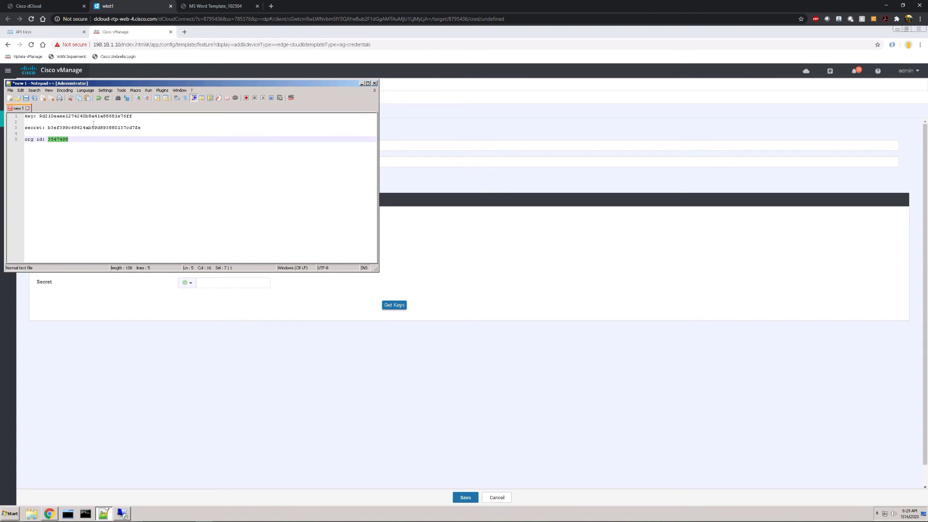
{"action": "double_click", "coordinate": [90, 128]}
{"action": "right_click", "coordinate": [90, 129]}
{"action": "left_click", "coordinate": [100, 141]}
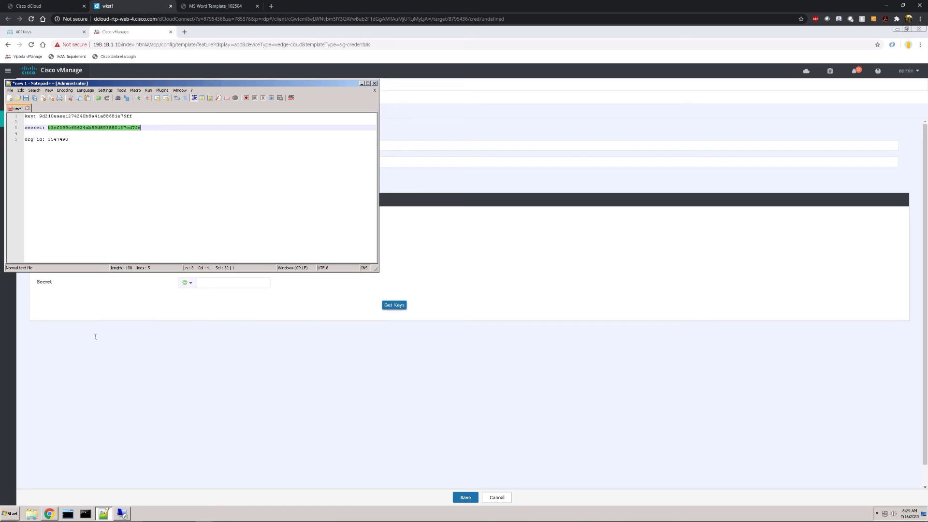
{"action": "left_click", "coordinate": [97, 315]}
{"action": "left_click", "coordinate": [209, 283]}
{"action": "right_click", "coordinate": [209, 283]}
{"action": "left_click", "coordinate": [225, 322]}
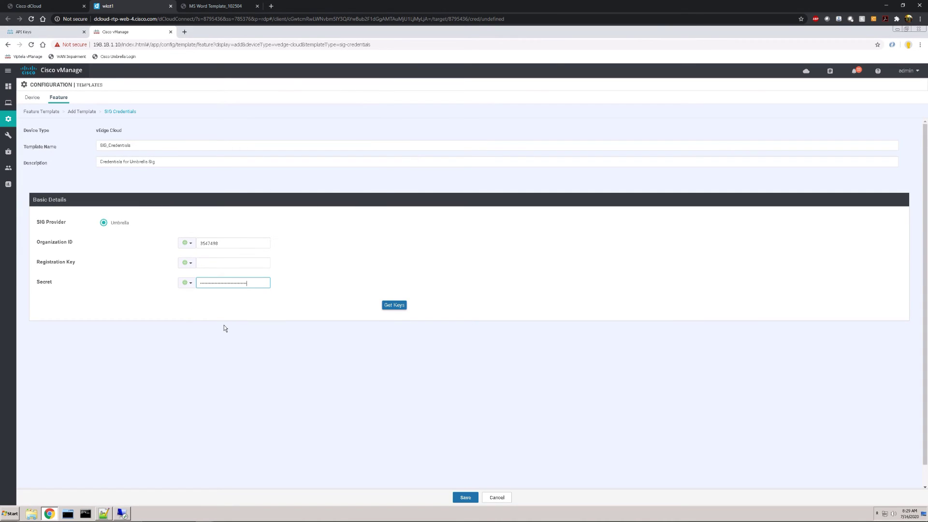
- Copy the Umbrella API key from the Notepad++ notes into the Registration Key and save the SIG credentials template
{"action": "left_click", "coordinate": [103, 513]}
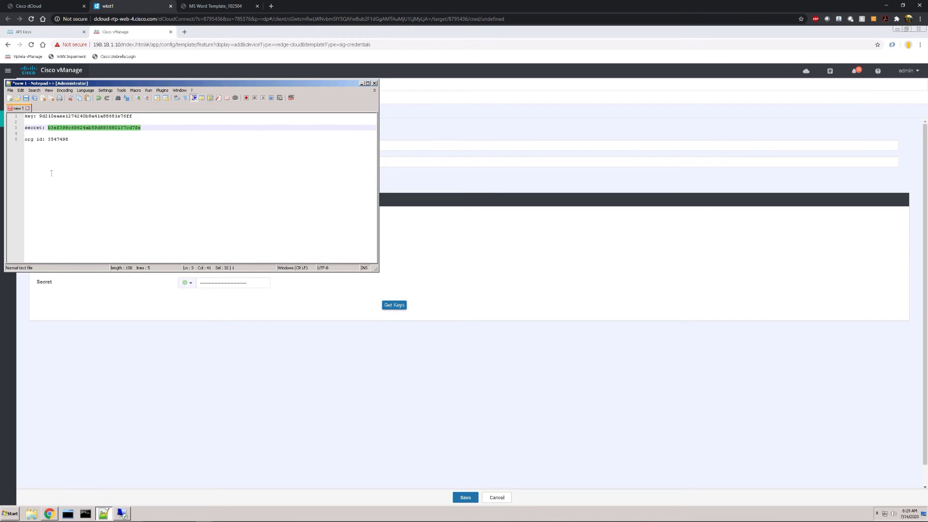
{"action": "left_click", "coordinate": [61, 122]}
{"action": "double_click", "coordinate": [60, 116]}
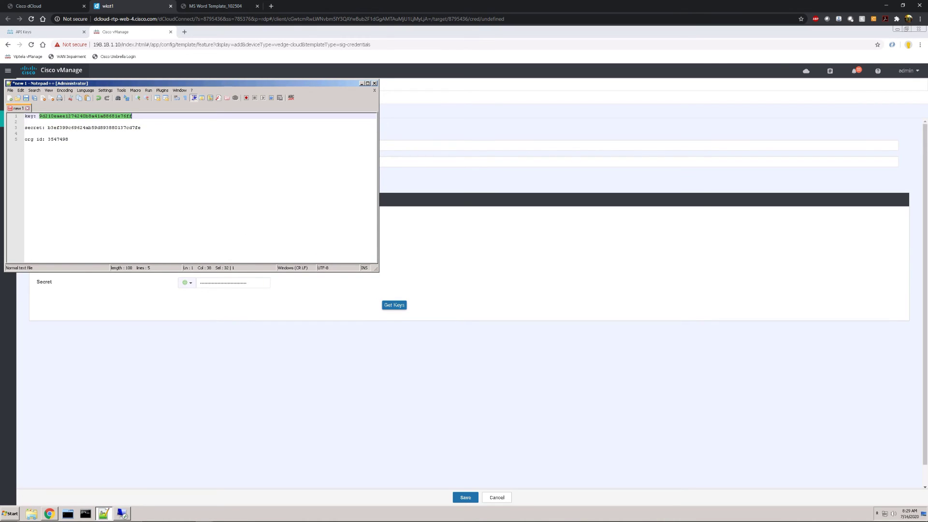
{"action": "right_click", "coordinate": [68, 116]}
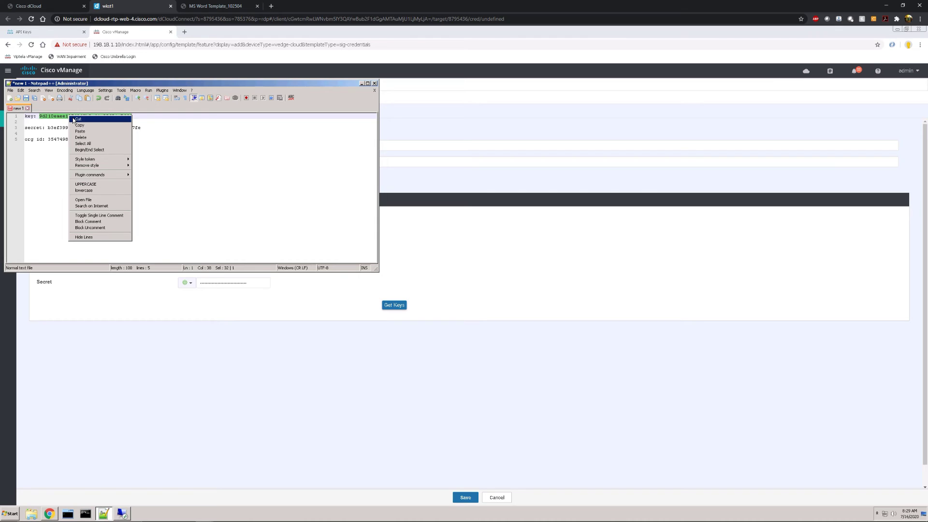
{"action": "left_click", "coordinate": [80, 126]}
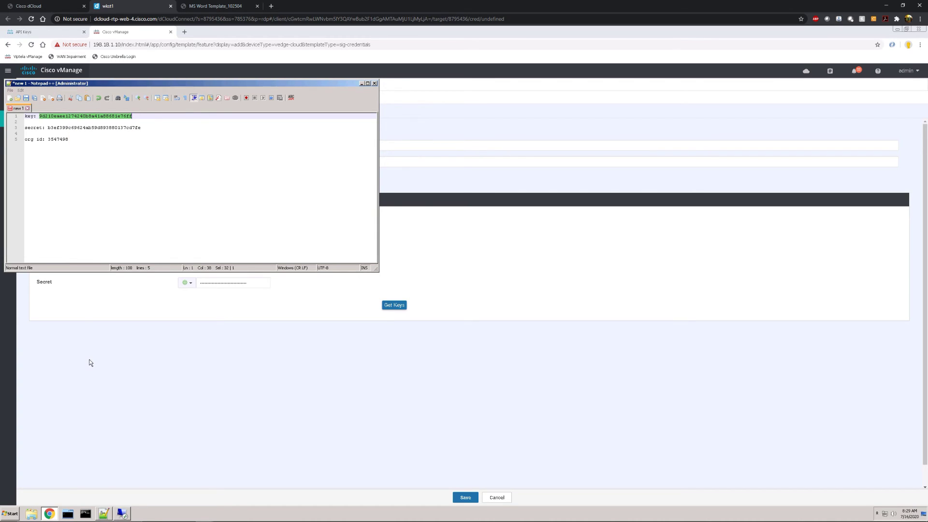
{"action": "left_click", "coordinate": [90, 363]}
{"action": "left_click", "coordinate": [205, 264]}
{"action": "right_click", "coordinate": [204, 264]}
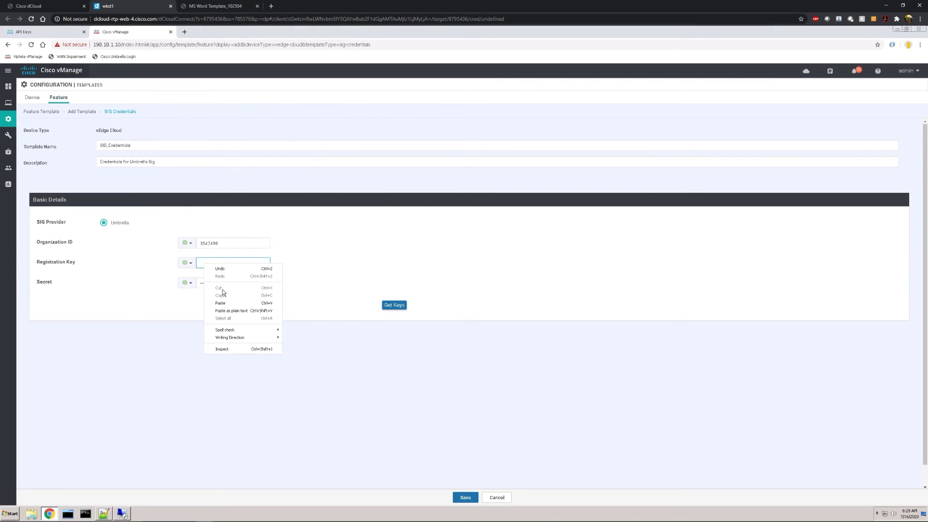
{"action": "left_click", "coordinate": [220, 302]}
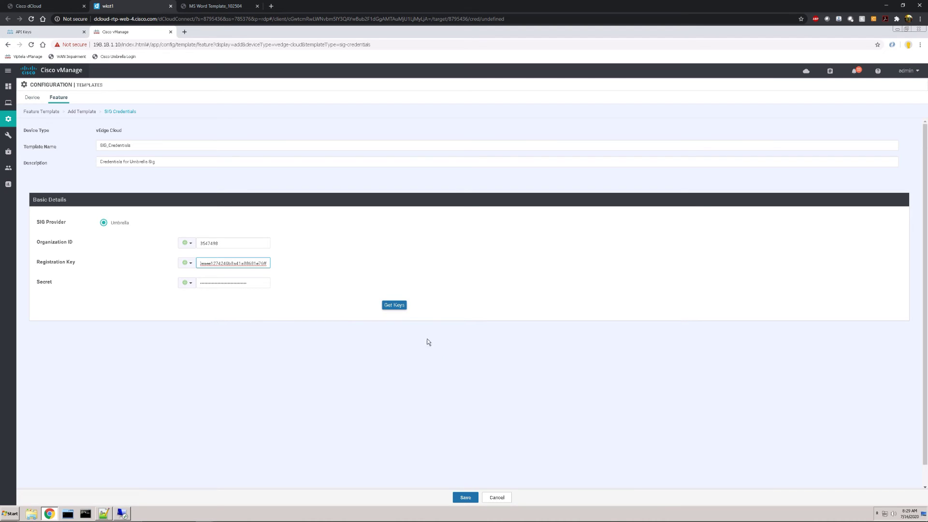
{"action": "left_click", "coordinate": [398, 306]}
{"action": "left_click", "coordinate": [466, 498]}
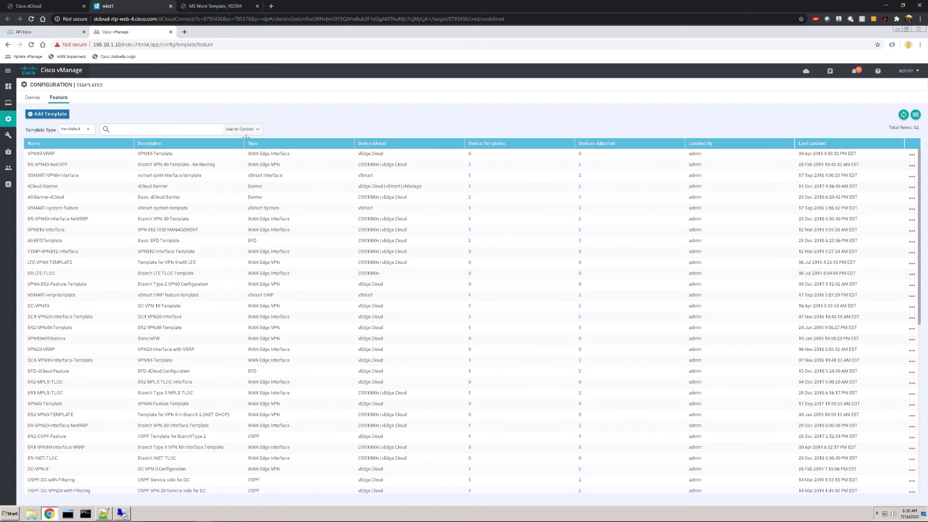
- Start another feature template for vEdge Cloud, filtering the device models by "vedge", and choose the Secure Internet Gateway (SIG) type
{"action": "left_click", "coordinate": [59, 119]}
{"action": "left_click", "coordinate": [68, 145]}
{"action": "type", "text": "vedge"}
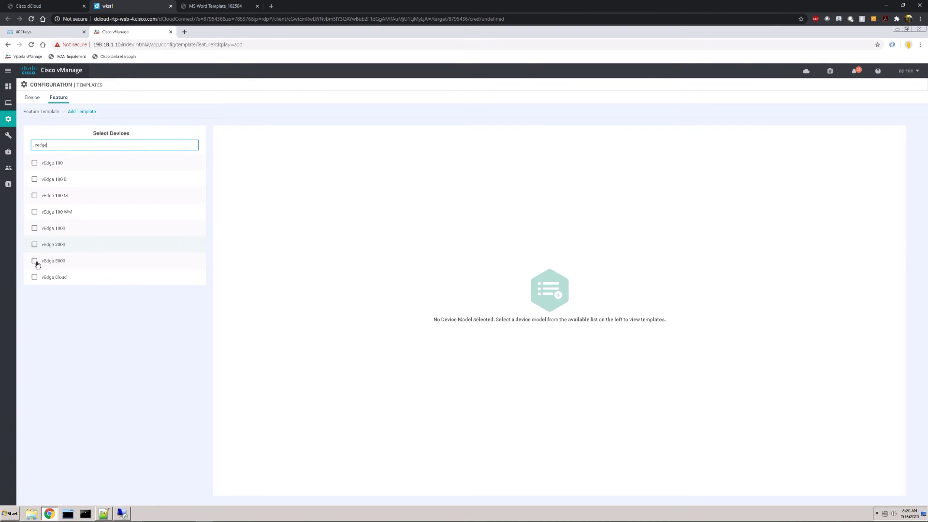
{"action": "left_click", "coordinate": [35, 277]}
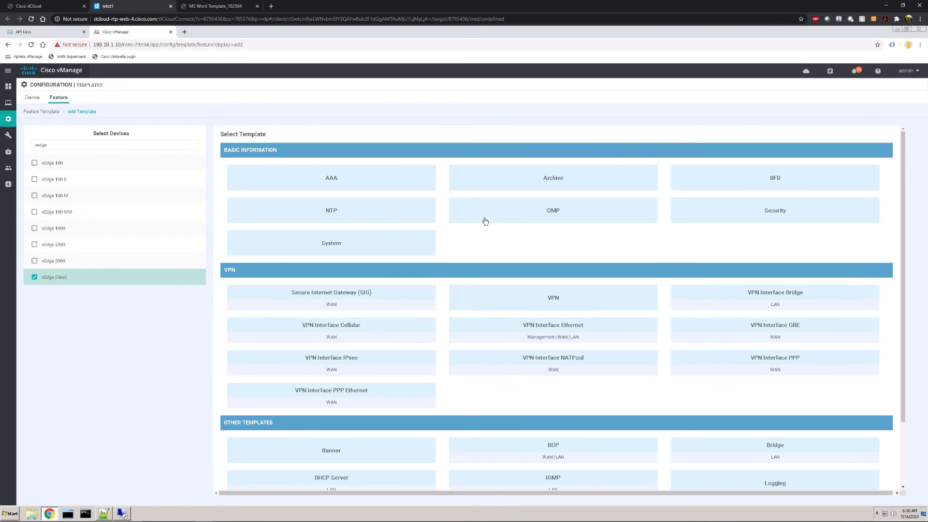
{"action": "scroll", "coordinate": [486, 252], "scroll_direction": "down", "scroll_amount": 1}
{"action": "scroll", "coordinate": [486, 256], "scroll_direction": "down", "scroll_amount": 1}
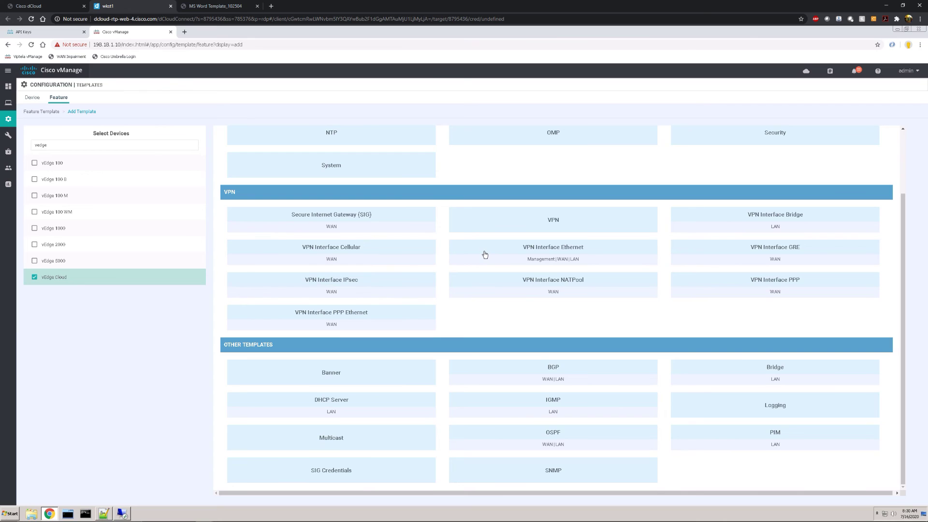
{"action": "left_click", "coordinate": [374, 215]}
- Name the Secure Internet Gateway template "SIG_Tunnel" and describe it as "Umbrella SIG Tunnel"
{"action": "left_click", "coordinate": [157, 145]}
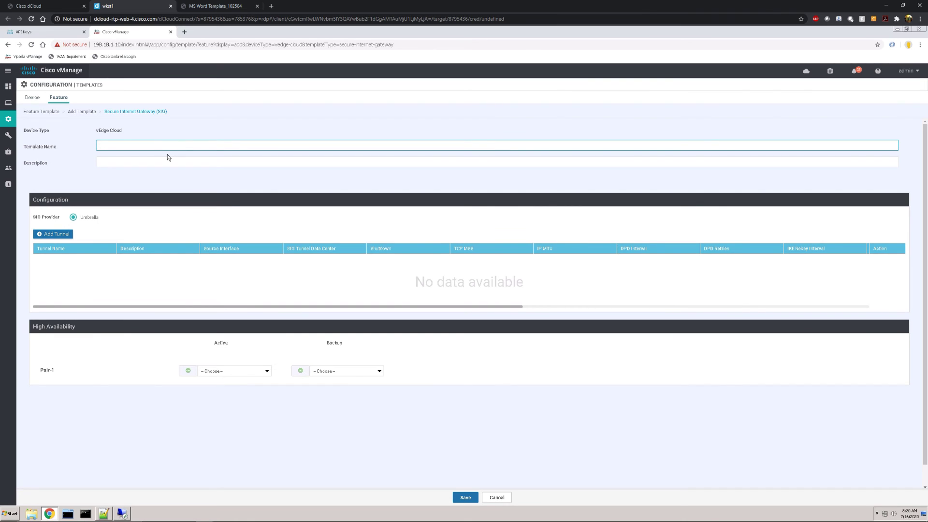
{"action": "type", "text": "SIG_Tunnel"}
{"action": "left_click", "coordinate": [133, 162]}
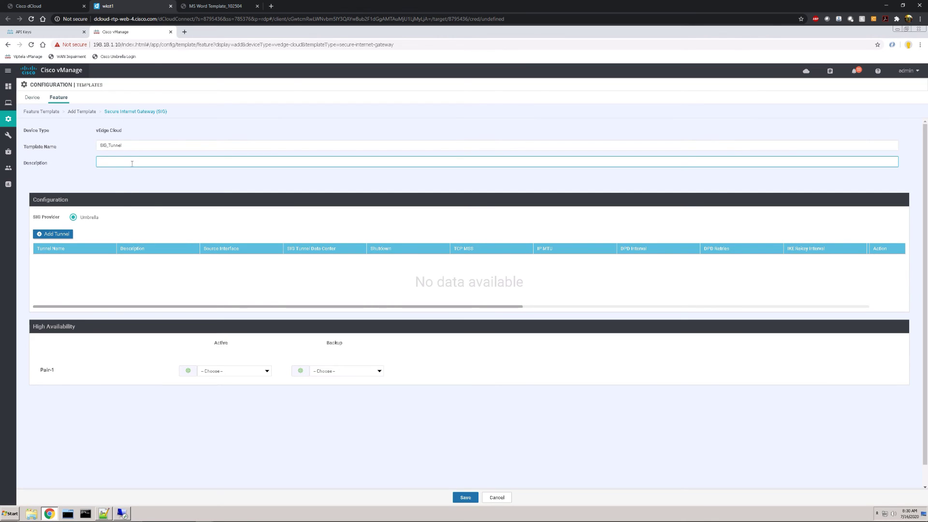
{"action": "type", "text": "Umbrella SIG Tunnel"}
- Add an IPsec tunnel with interface name ipsec1, source interface ge0/0 and the Primary data center
{"action": "left_click", "coordinate": [66, 235]}
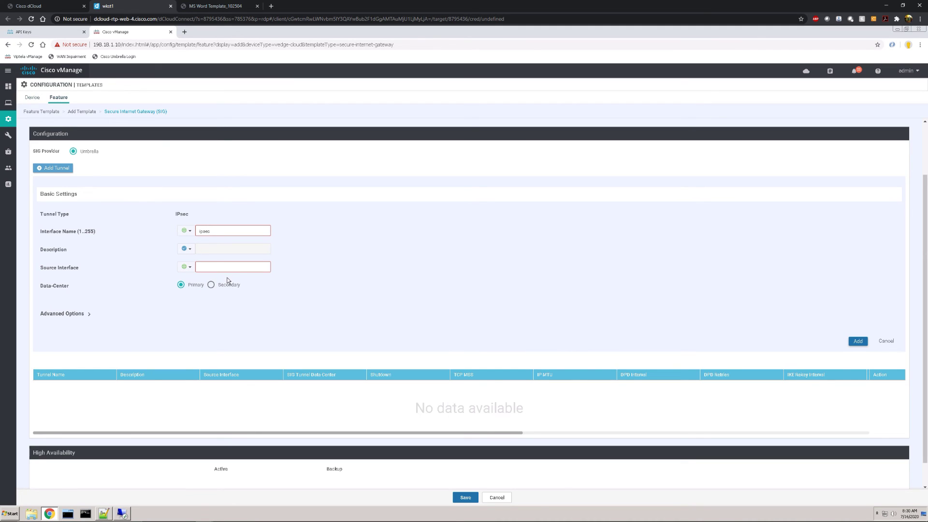
{"action": "left_click", "coordinate": [212, 231]}
{"action": "type", "text": "ipsec1"}
{"action": "left_click", "coordinate": [213, 269]}
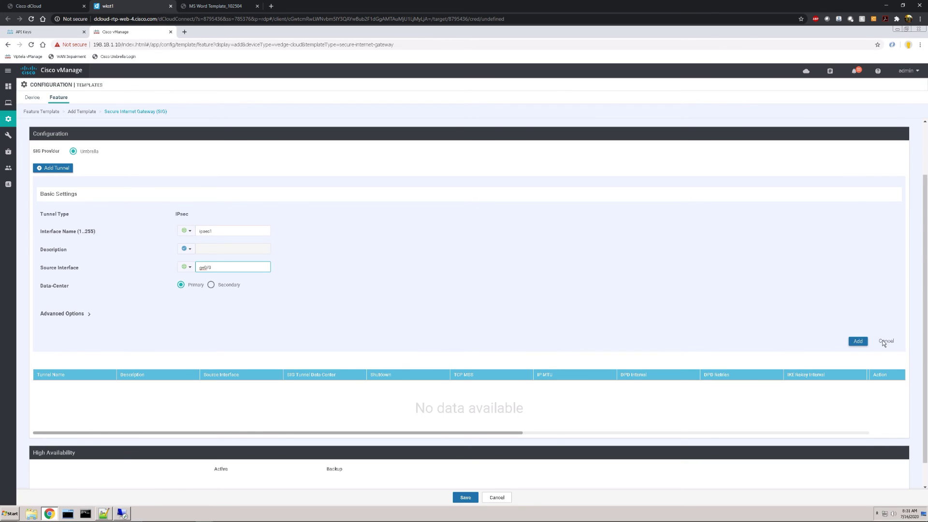
{"action": "left_click", "coordinate": [860, 342]}
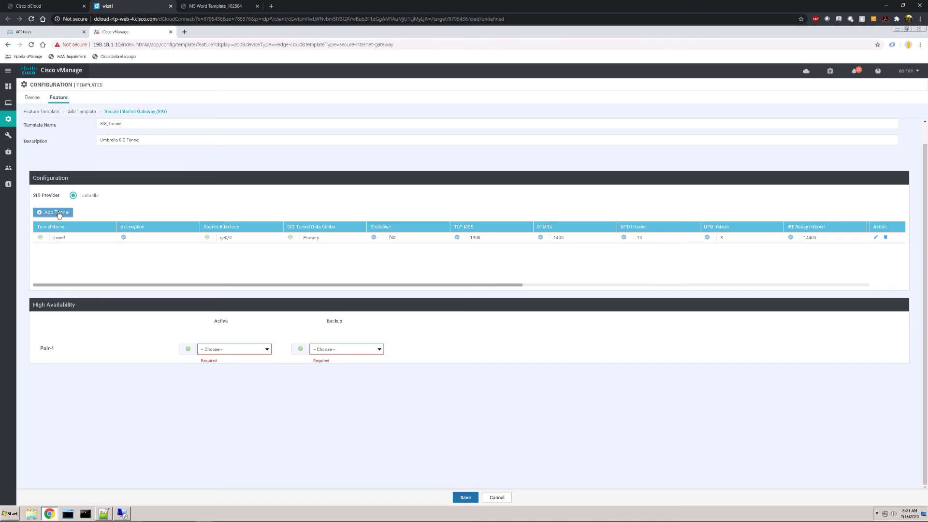
- Add a second IPsec tunnel with interface name ipsec2, source interface ge0/0 and the Secondary data center
{"action": "left_click", "coordinate": [59, 213]}
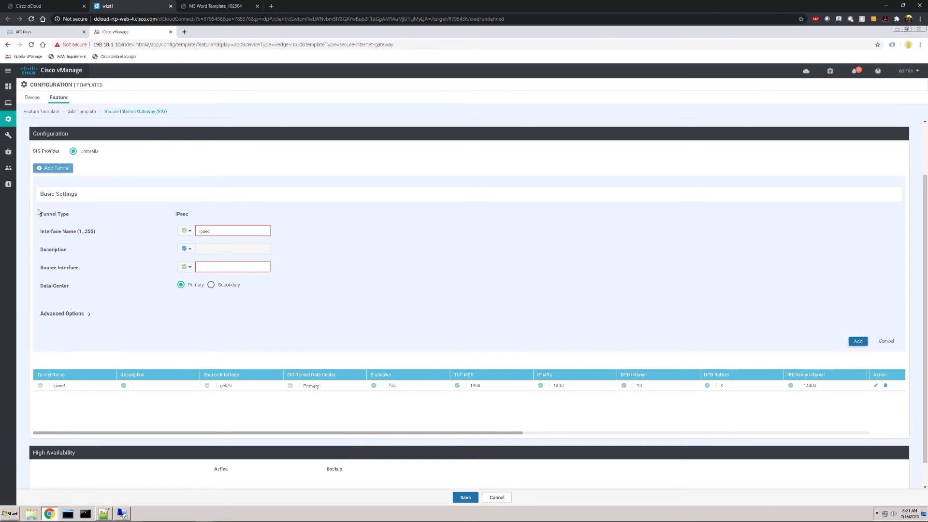
{"action": "left_click", "coordinate": [200, 266]}
{"action": "type", "text": "ge0/0"}
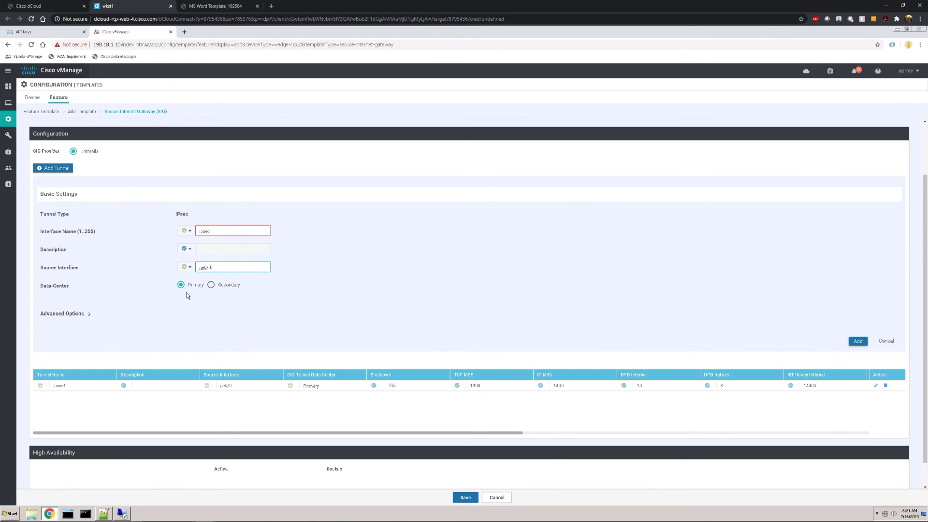
{"action": "left_click", "coordinate": [211, 285]}
{"action": "double_click", "coordinate": [222, 233]}
{"action": "type", "text": "2"}
{"action": "left_click", "coordinate": [853, 342]}
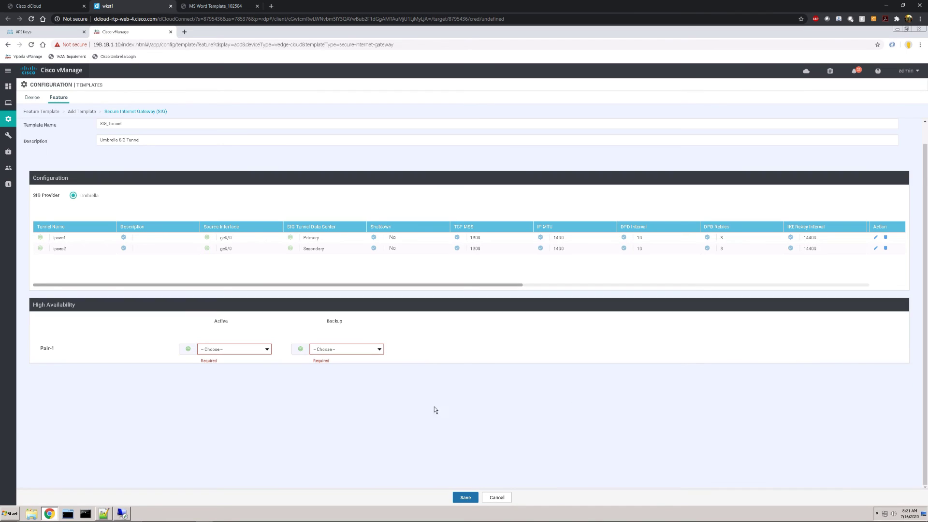
- Set high availability Pair-1 to ipsec1 as active and ipsec2 as backup, and save the SIG tunnel template
{"action": "left_click", "coordinate": [249, 351]}
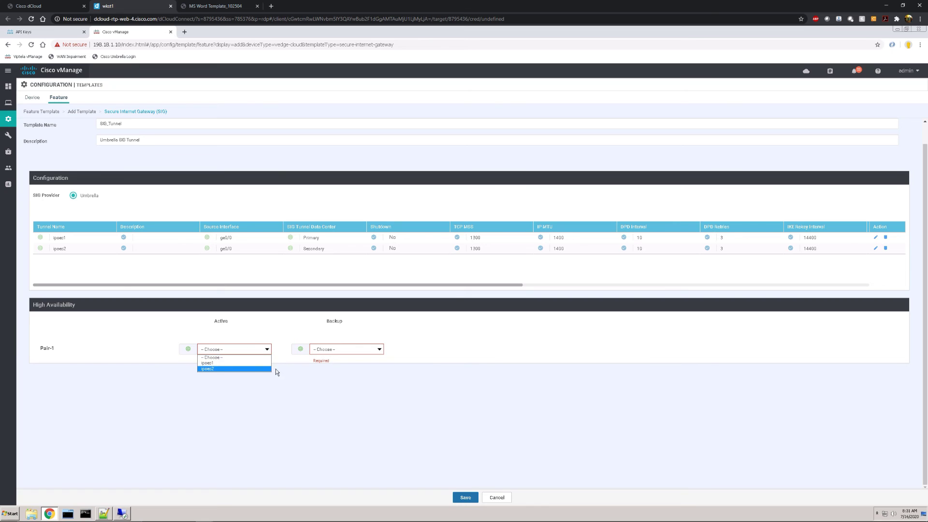
{"action": "left_click", "coordinate": [252, 363]}
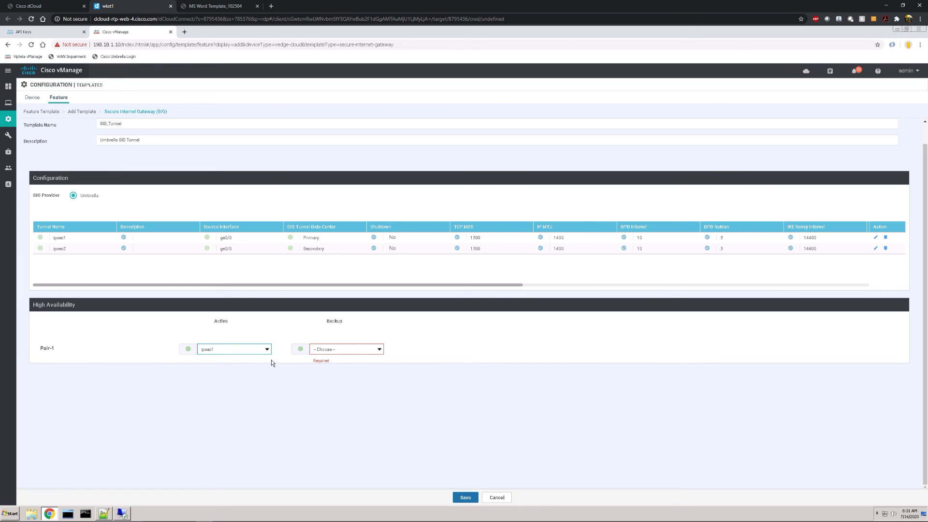
{"action": "left_click", "coordinate": [332, 348]}
{"action": "left_click", "coordinate": [332, 369]}
{"action": "left_click", "coordinate": [464, 498]}
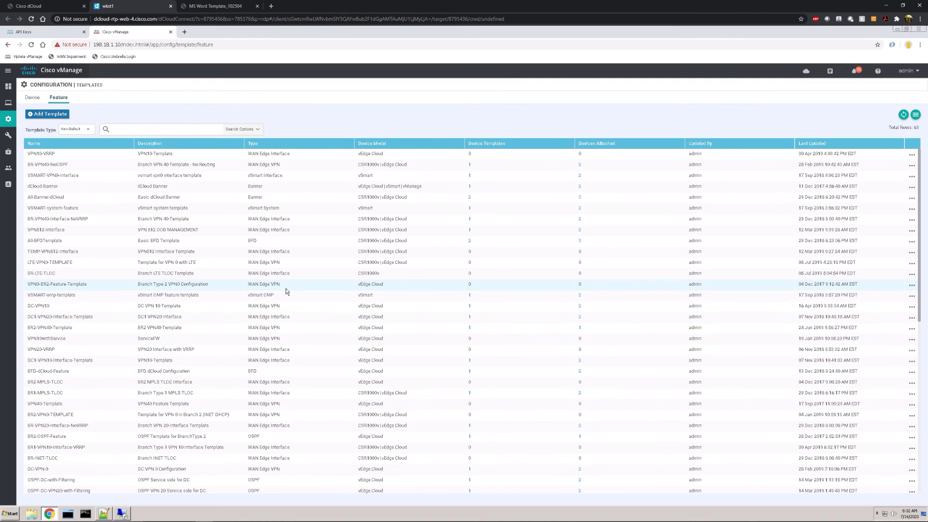
- Edit the BranchType2Template-vEdge device template and add a Secure Internet Gateway template to VPN 0, set to SIG_Tunnel
{"action": "left_click", "coordinate": [32, 97]}
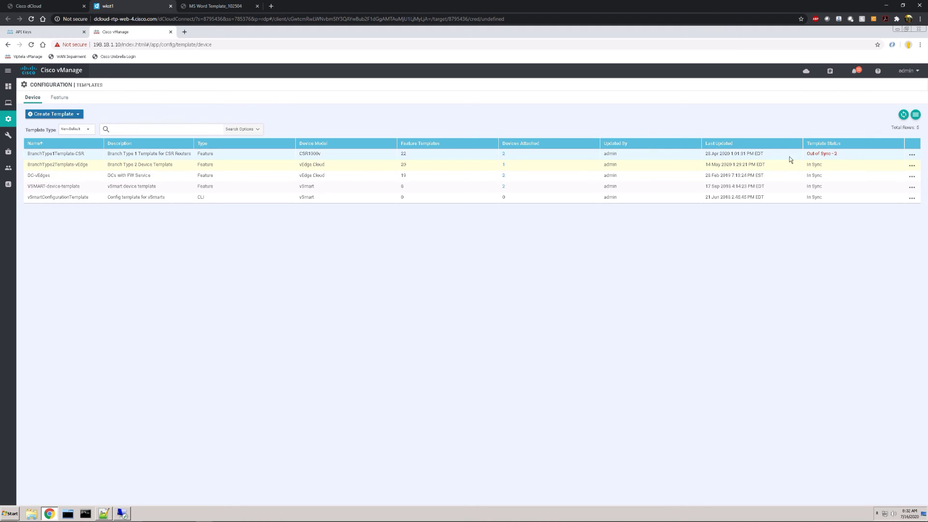
{"action": "left_click", "coordinate": [911, 166]}
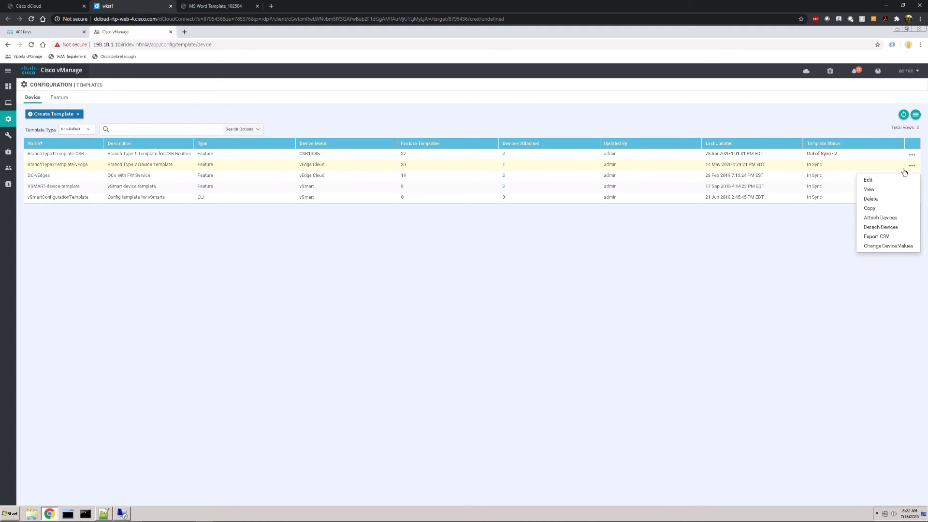
{"action": "left_click", "coordinate": [870, 181]}
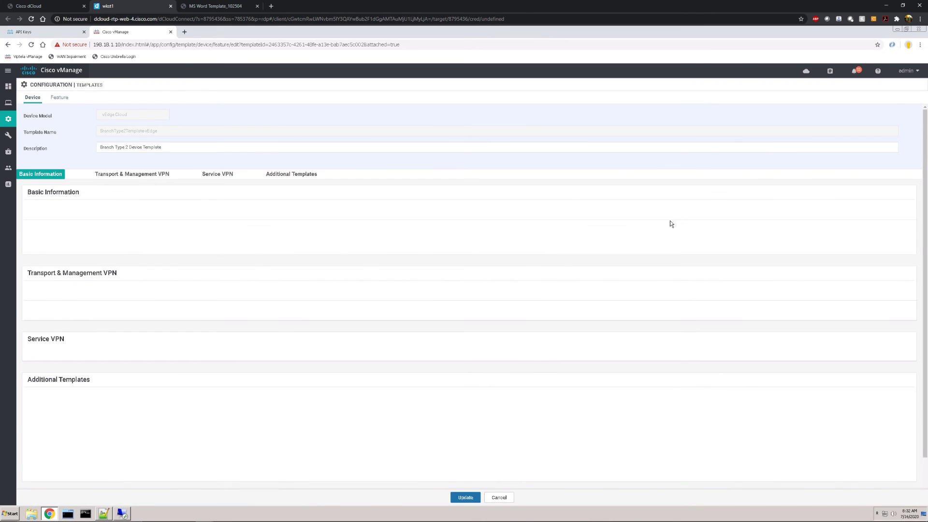
{"action": "scroll", "coordinate": [490, 251], "scroll_direction": "down", "scroll_amount": 1}
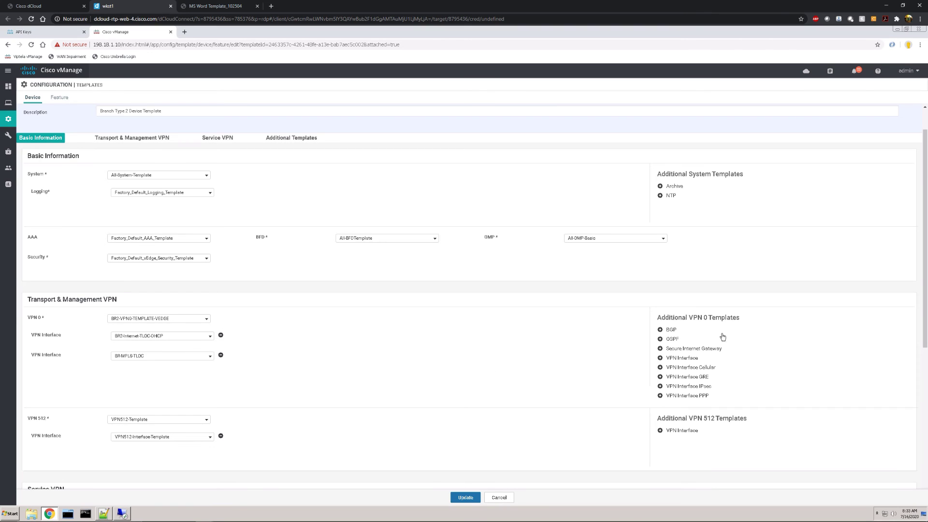
{"action": "left_click", "coordinate": [660, 349]}
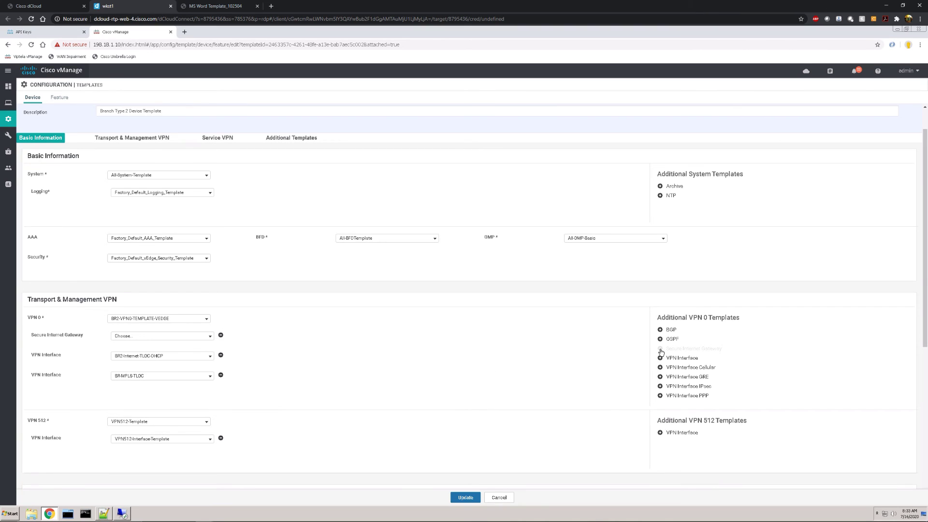
{"action": "left_click", "coordinate": [210, 339]}
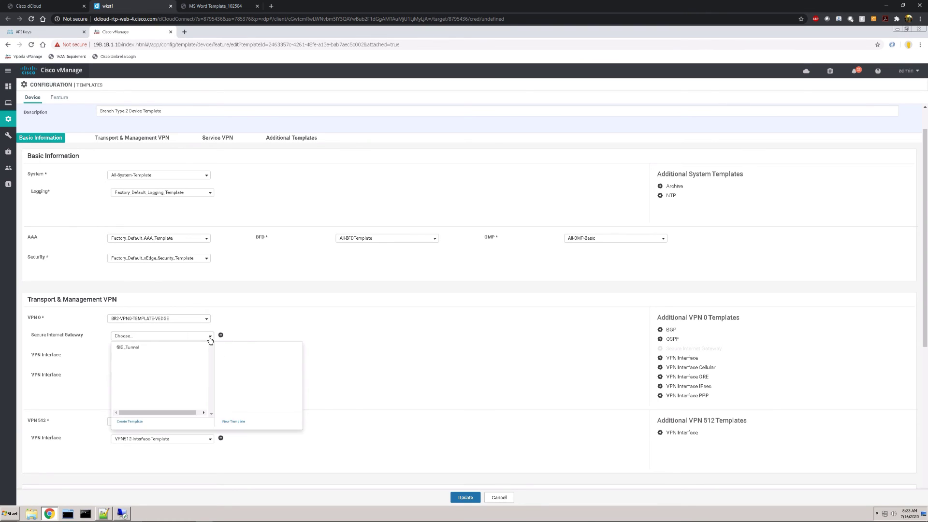
{"action": "left_click", "coordinate": [137, 353]}
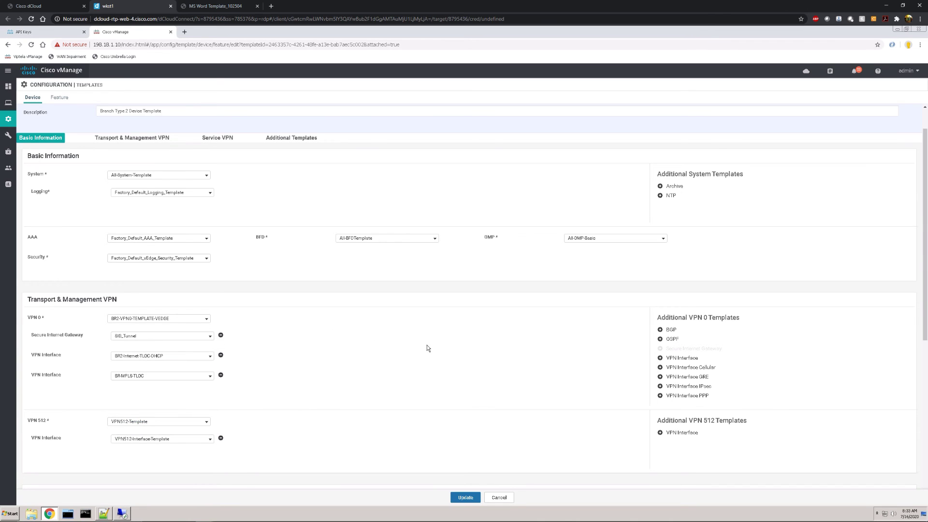
- Set the device template's SIG Credentials to SIG_Credentials and save the template update
{"action": "scroll", "coordinate": [428, 348], "scroll_direction": "down", "scroll_amount": 4}
{"action": "scroll", "coordinate": [428, 348], "scroll_direction": "down", "scroll_amount": 2}
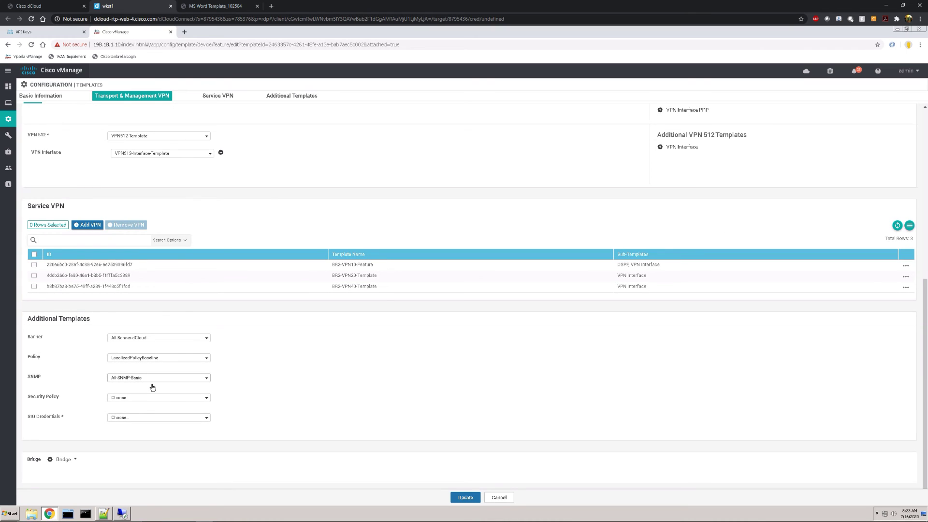
{"action": "left_click", "coordinate": [145, 417]}
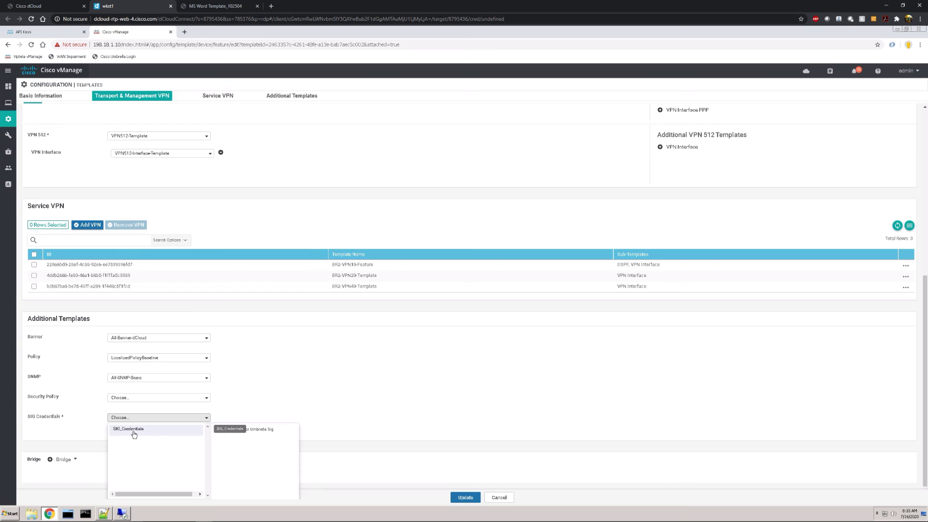
{"action": "left_click", "coordinate": [134, 432]}
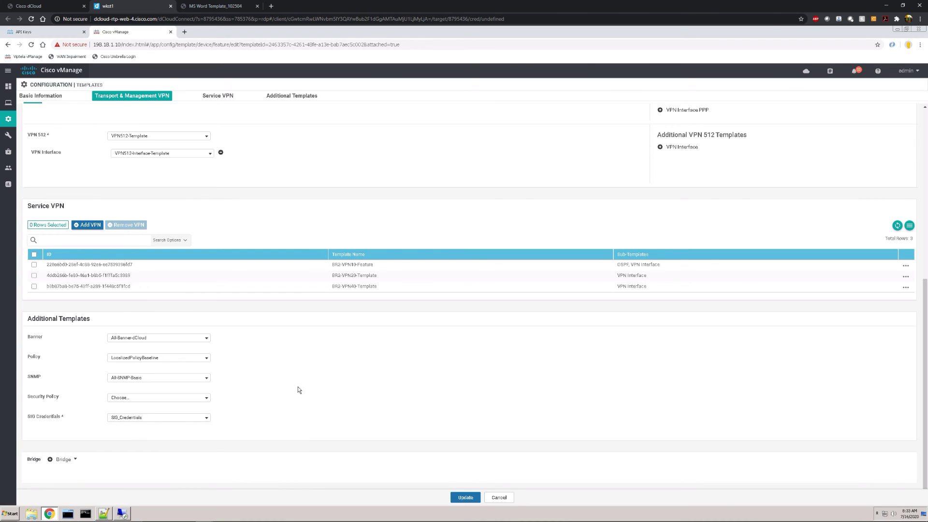
{"action": "left_click", "coordinate": [459, 498]}
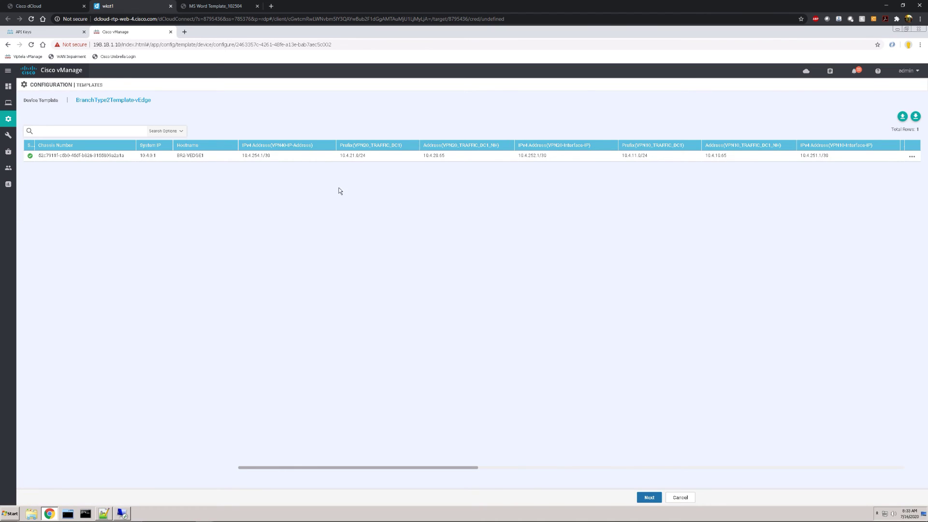
- Preview the BR2-VEDGE1 configuration with its secure internet gateway section, push it to the device, and expand the task log
{"action": "left_click", "coordinate": [648, 497]}
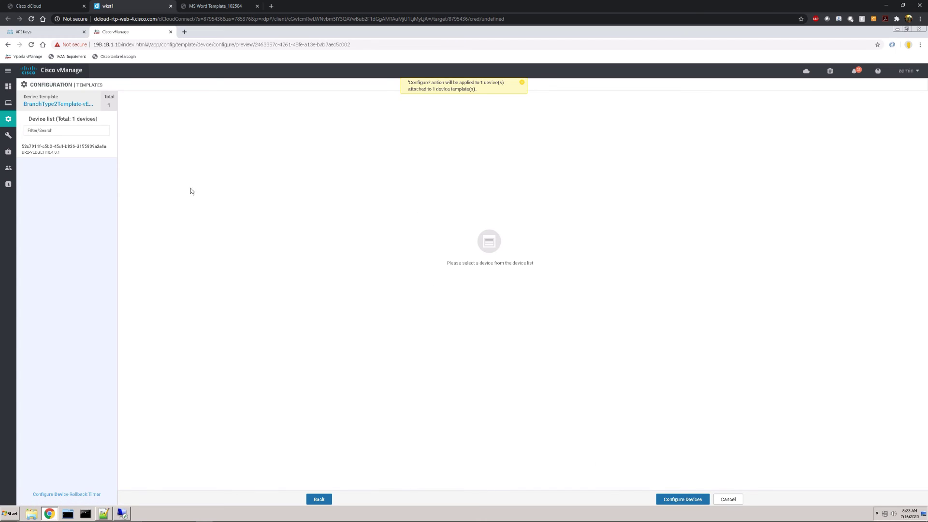
{"action": "left_click", "coordinate": [95, 156]}
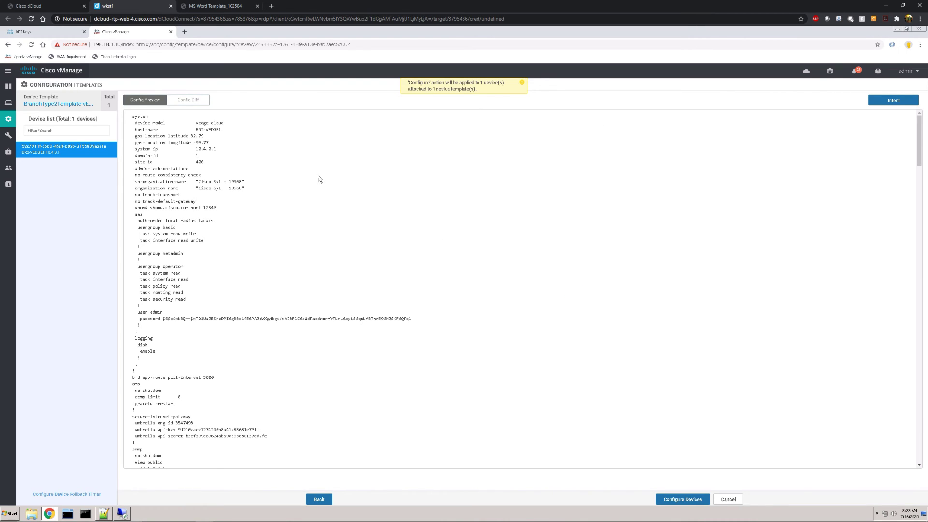
{"action": "scroll", "coordinate": [413, 227], "scroll_direction": "down", "scroll_amount": 5}
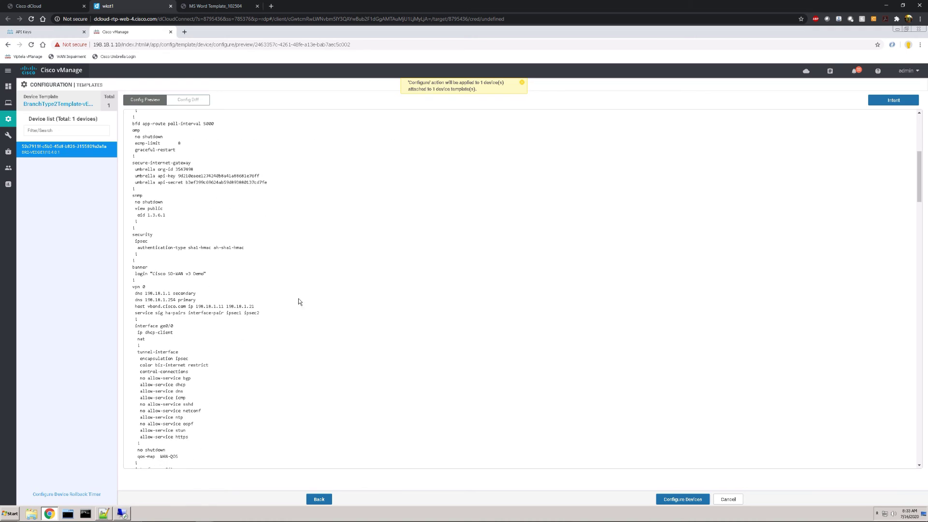
{"action": "scroll", "coordinate": [241, 306], "scroll_direction": "down", "scroll_amount": 1}
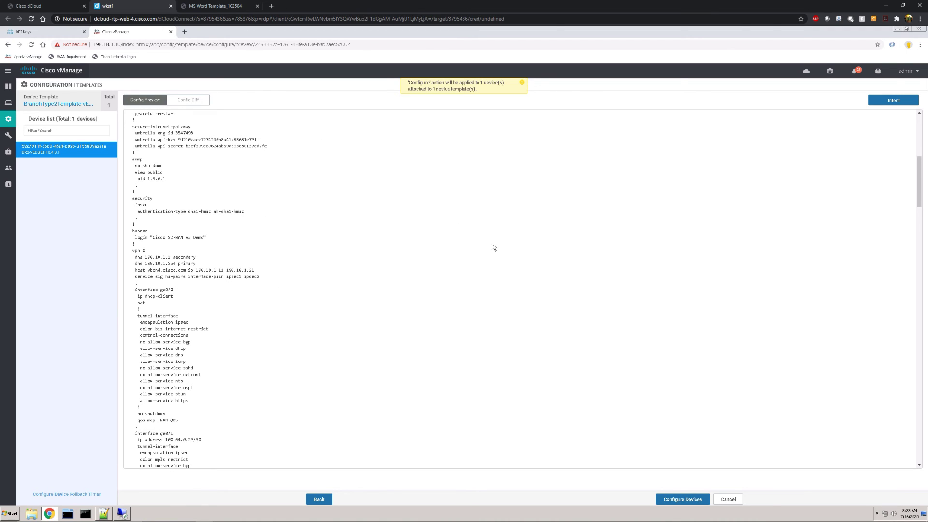
{"action": "left_click", "coordinate": [681, 501]}
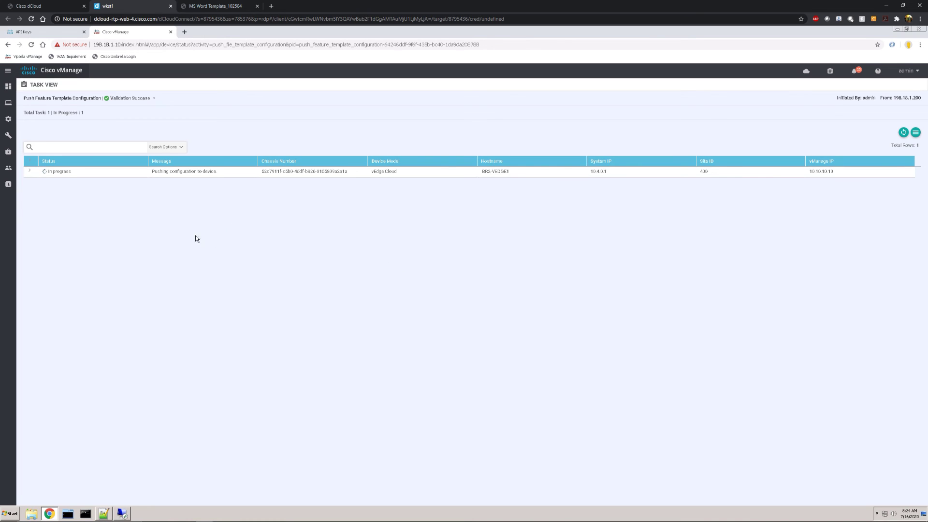
{"action": "left_click", "coordinate": [29, 171]}
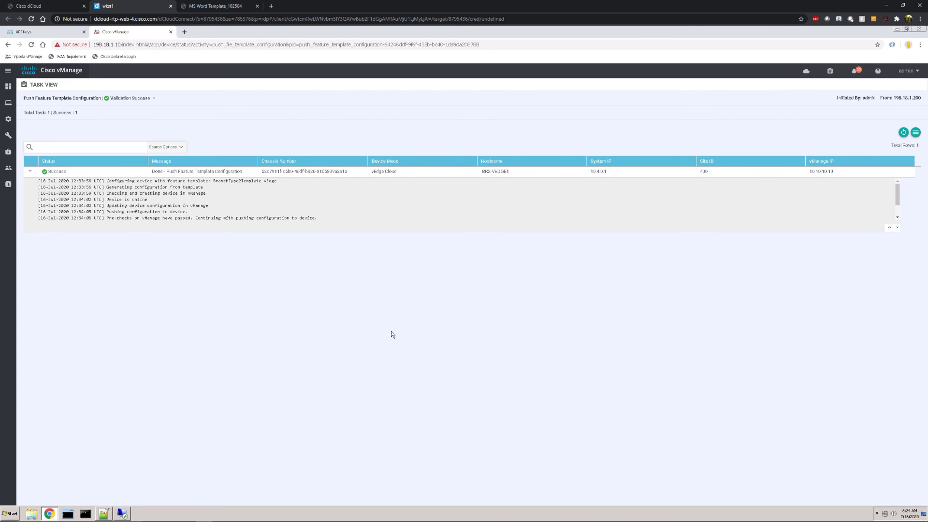
- Find the BR2-VPN10-Feature template among the feature templates and open it for editing
{"action": "mouse_move", "coordinate": [11, 110]}
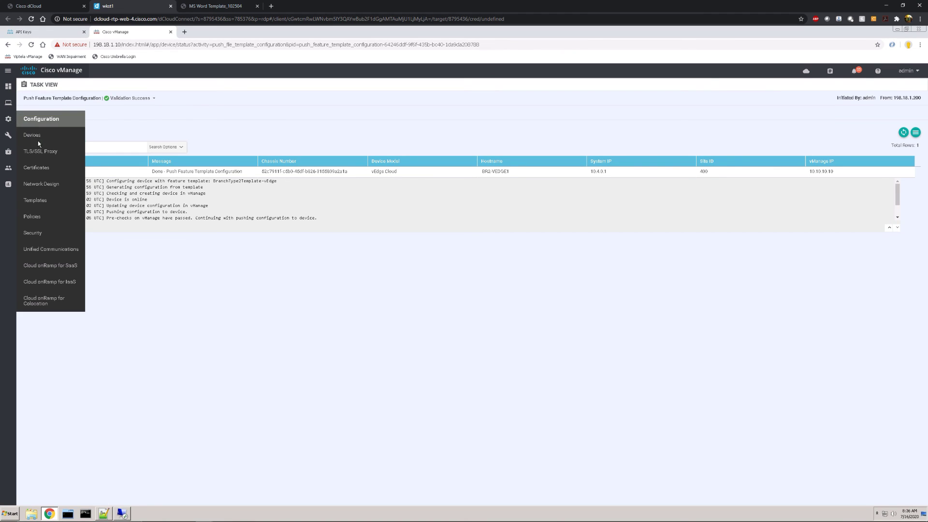
{"action": "left_click", "coordinate": [43, 200]}
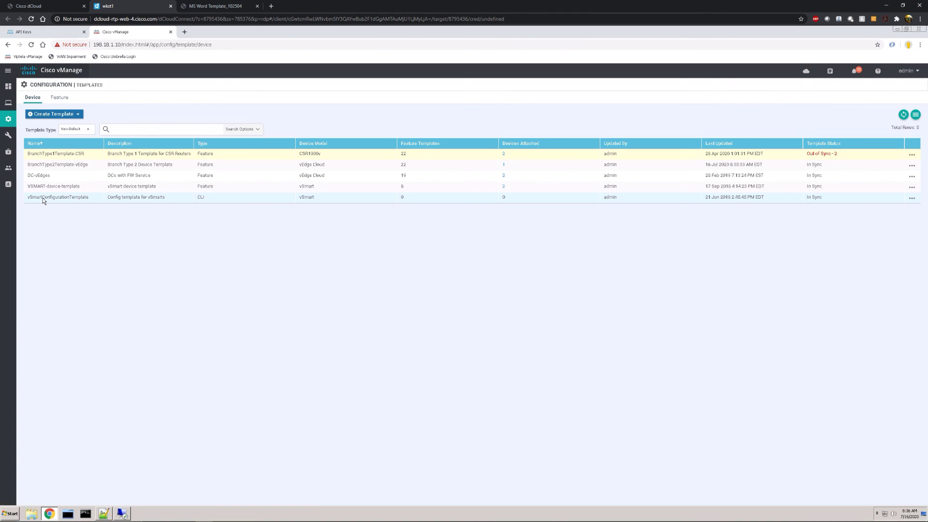
{"action": "left_click", "coordinate": [59, 97]}
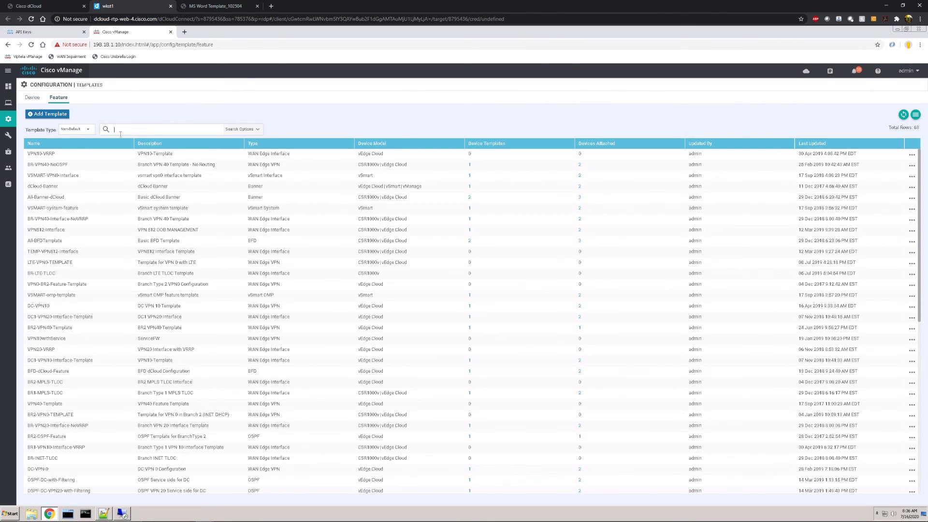
{"action": "type", "text": "BR2-VPN10-Feature"}
{"action": "key", "text": "Return"}
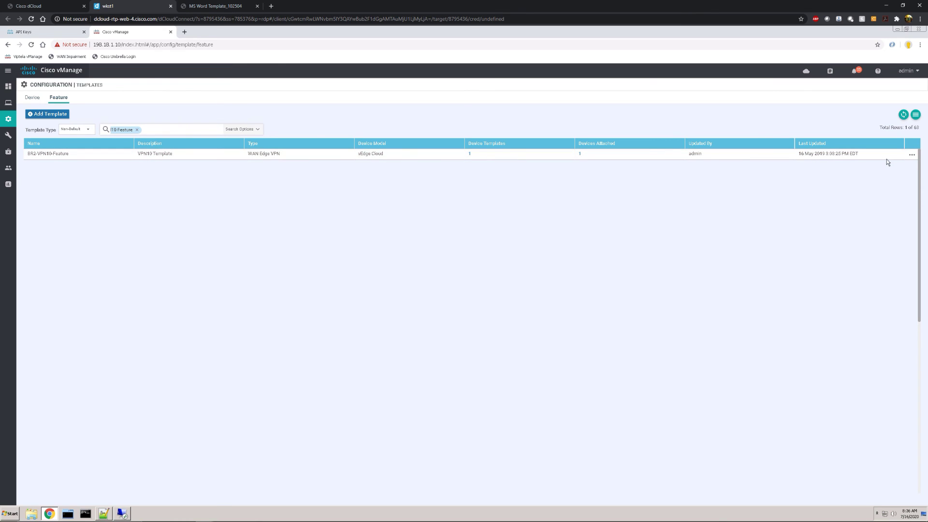
{"action": "left_click", "coordinate": [910, 154]}
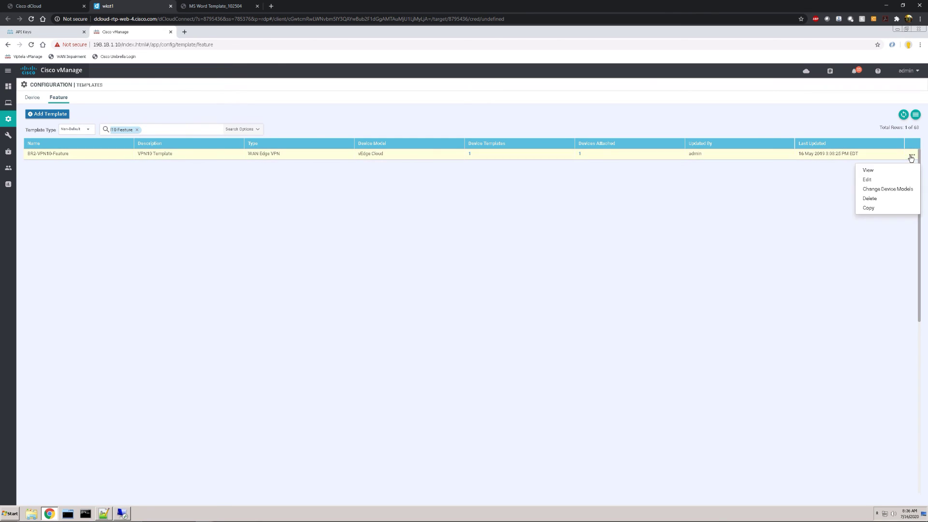
{"action": "left_click", "coordinate": [884, 183]}
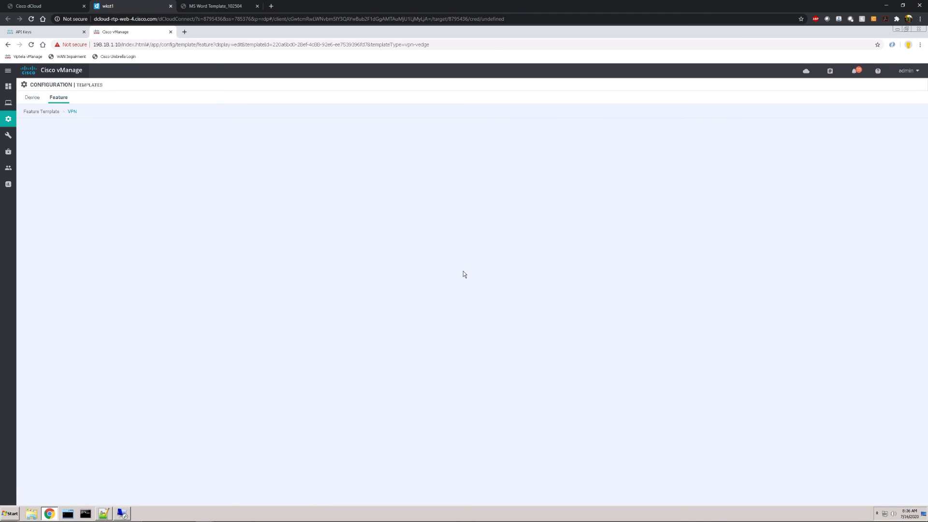
- Add a service route with prefix 0.0.0.0/0 and service SIG to the VPN 10 template, and save the update
{"action": "scroll", "coordinate": [464, 272], "scroll_direction": "down", "scroll_amount": 15}
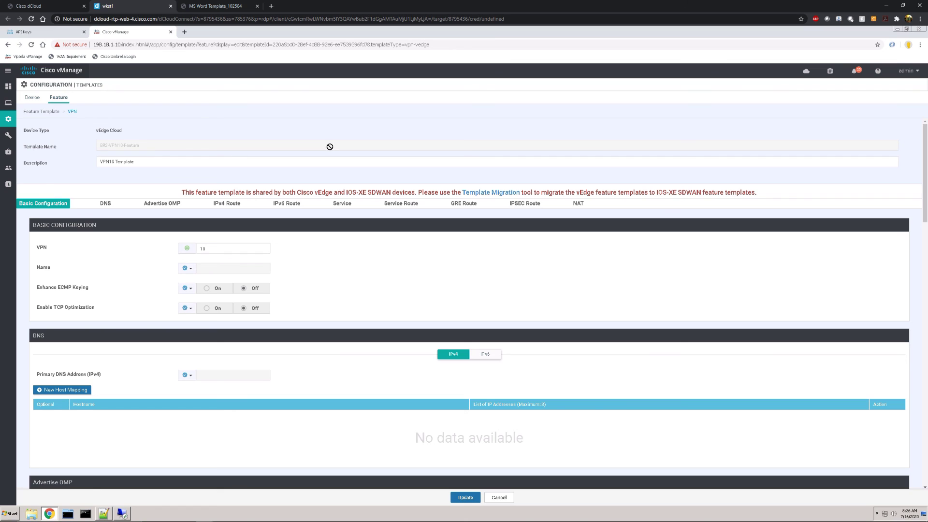
{"action": "left_click", "coordinate": [336, 203]}
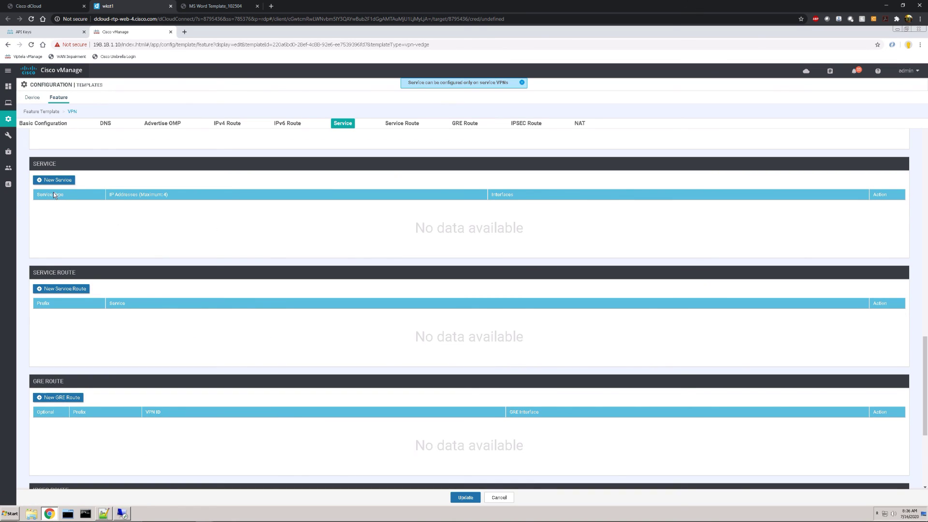
{"action": "left_click", "coordinate": [52, 290]}
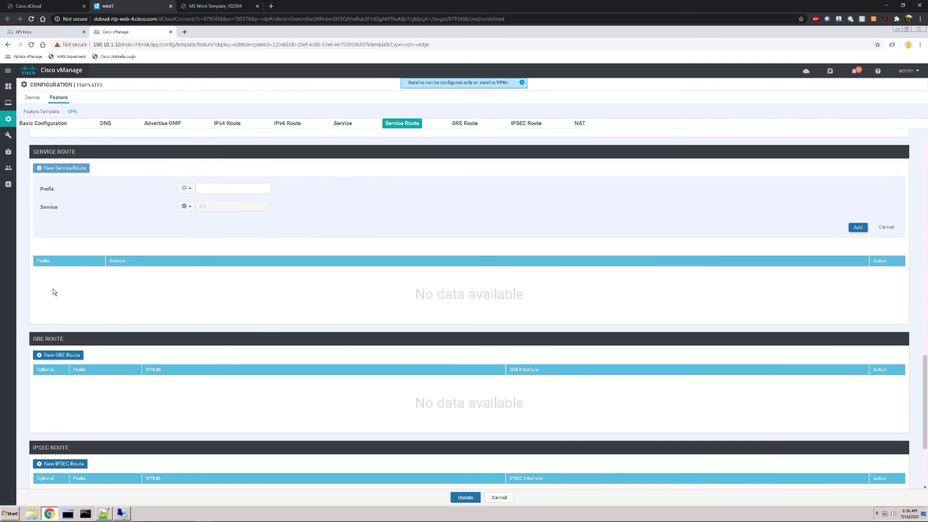
{"action": "left_click", "coordinate": [213, 185]}
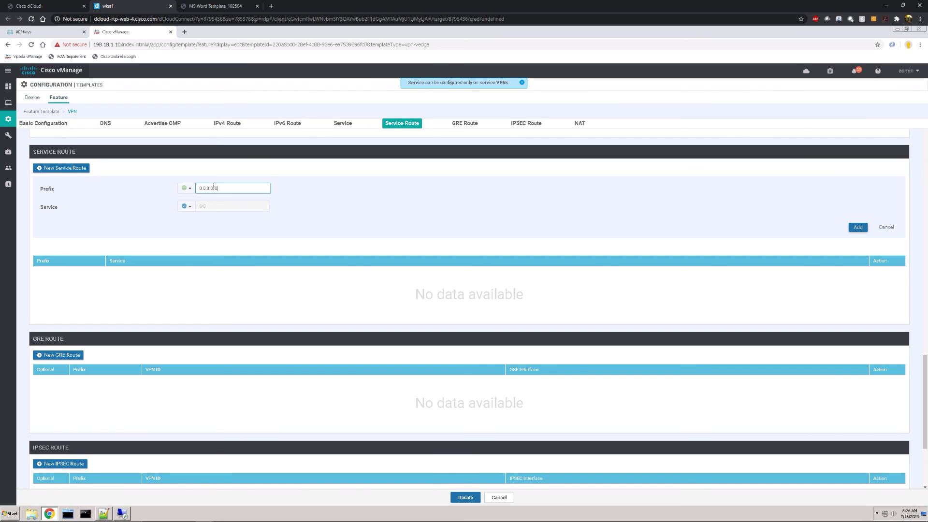
{"action": "left_click", "coordinate": [857, 227]}
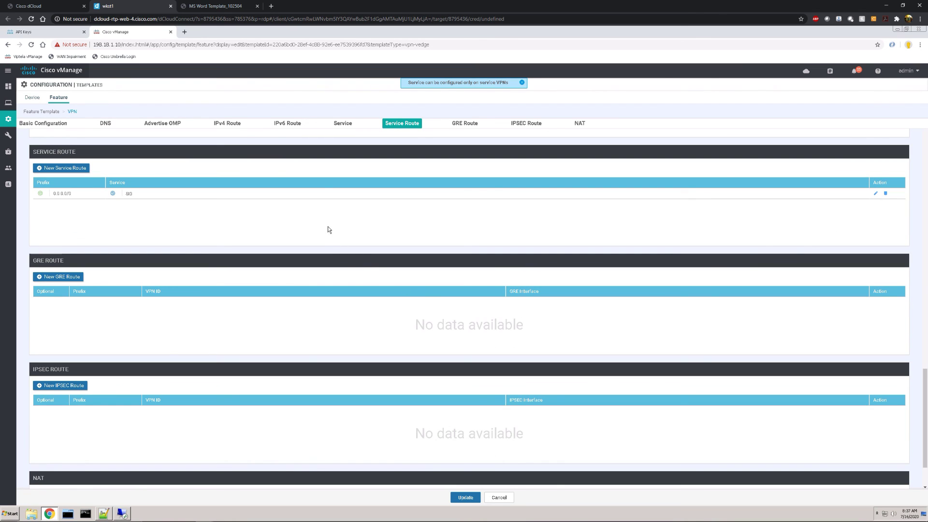
{"action": "left_click", "coordinate": [465, 498]}
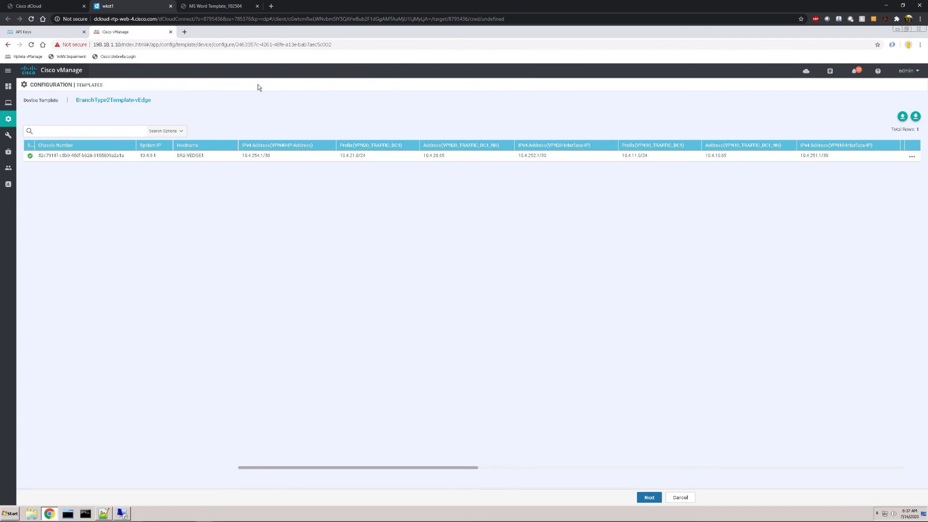
- Check the VPN 10 service route in the BR2-VEDGE1 configuration preview and push the updated configuration to the device
{"action": "left_click", "coordinate": [650, 497]}
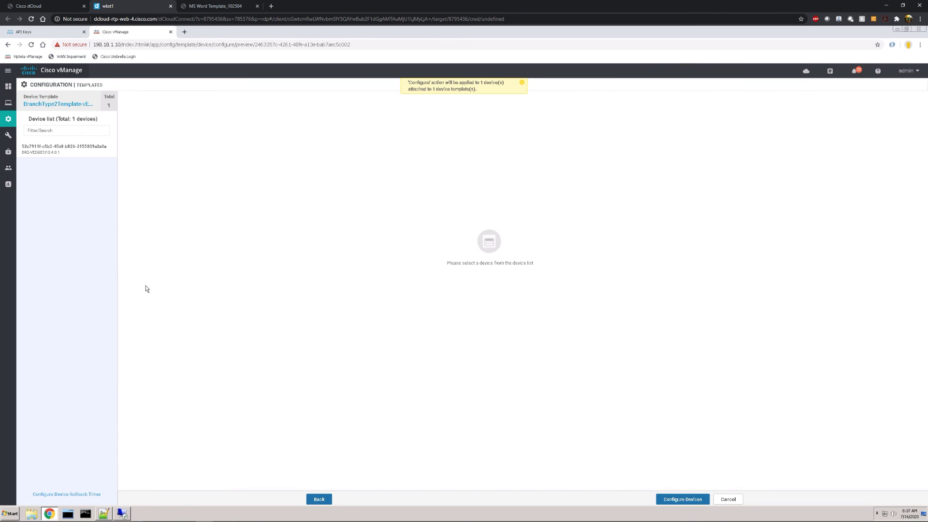
{"action": "left_click", "coordinate": [94, 149]}
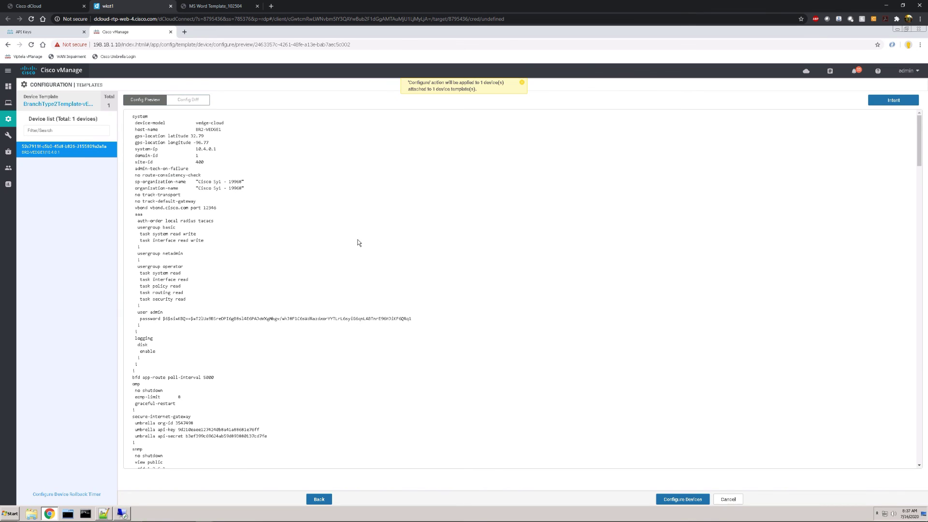
{"action": "scroll", "coordinate": [358, 242], "scroll_direction": "down", "scroll_amount": 12}
{"action": "scroll", "coordinate": [356, 241], "scroll_direction": "down", "scroll_amount": 10}
{"action": "scroll", "coordinate": [357, 243], "scroll_direction": "down", "scroll_amount": 8}
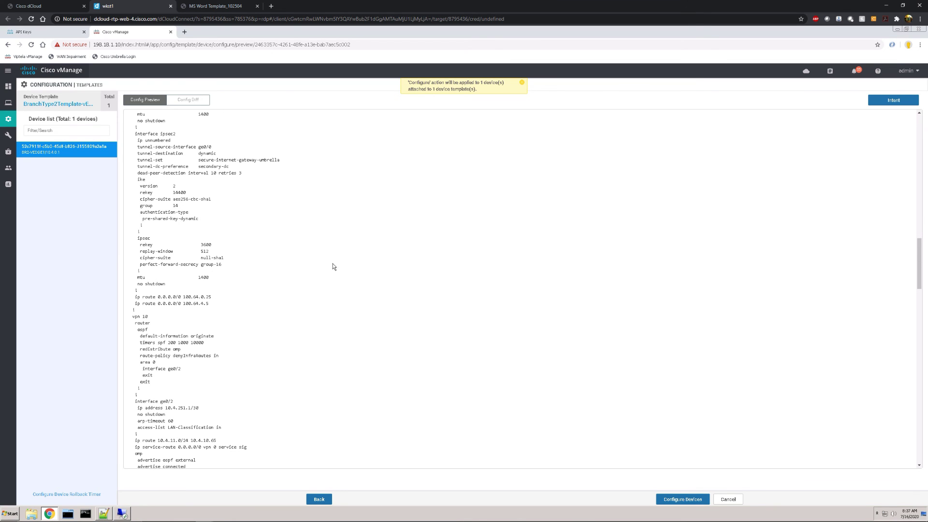
{"action": "scroll", "coordinate": [216, 335], "scroll_direction": "down", "scroll_amount": 1}
{"action": "scroll", "coordinate": [226, 328], "scroll_direction": "down", "scroll_amount": 1}
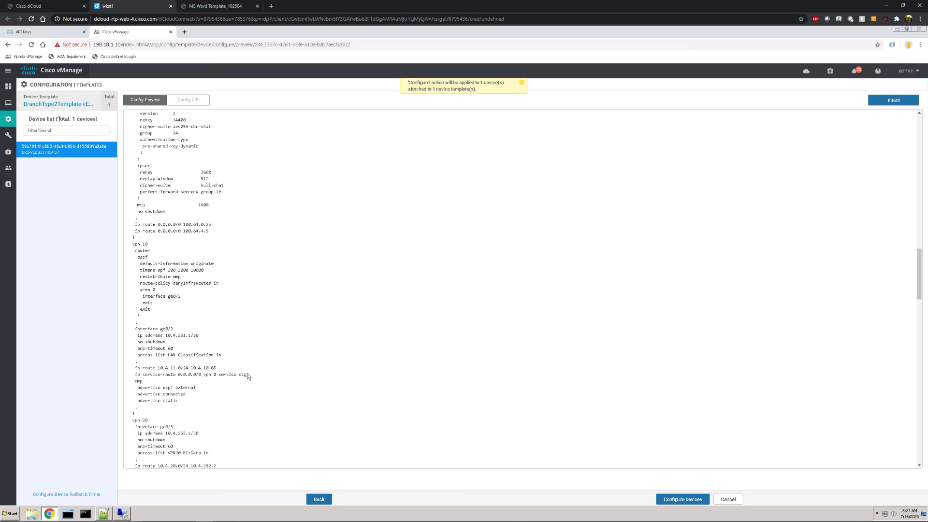
{"action": "left_click", "coordinate": [677, 499]}
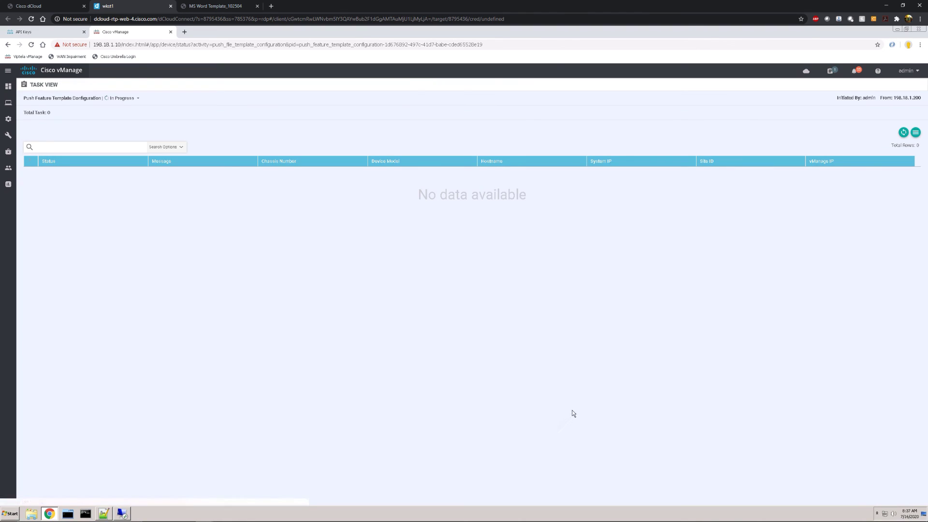
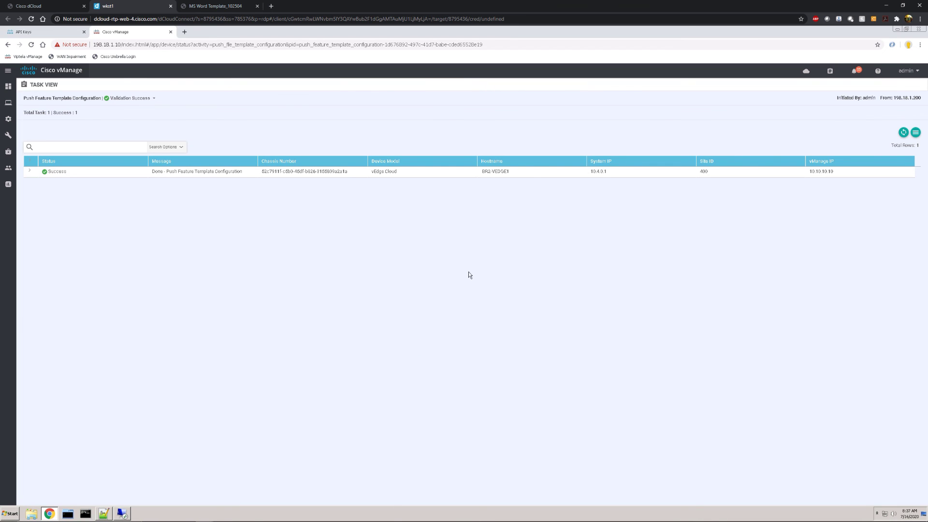
- Switch to the Cisco Umbrella dashboard and examine the details of both site 400 IPsec tunnels among the network tunnels
{"action": "left_click", "coordinate": [47, 34]}
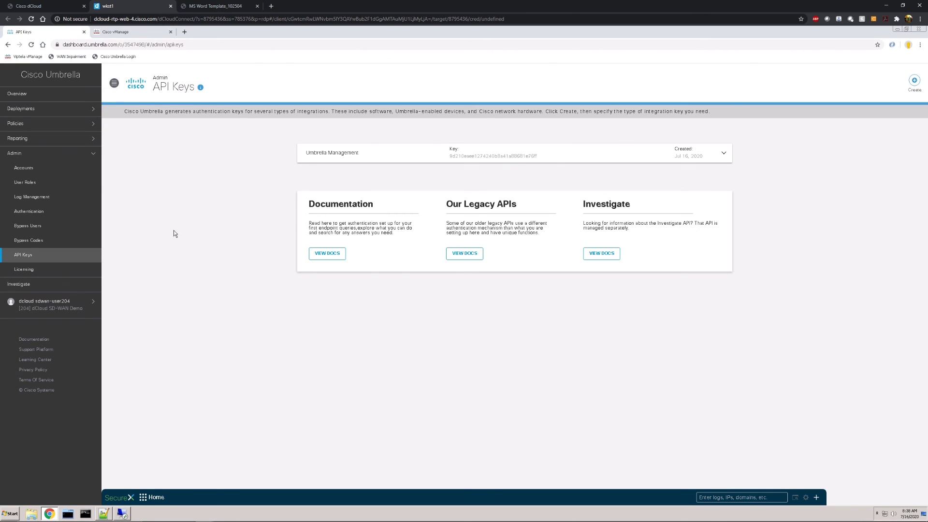
{"action": "left_click", "coordinate": [22, 115]}
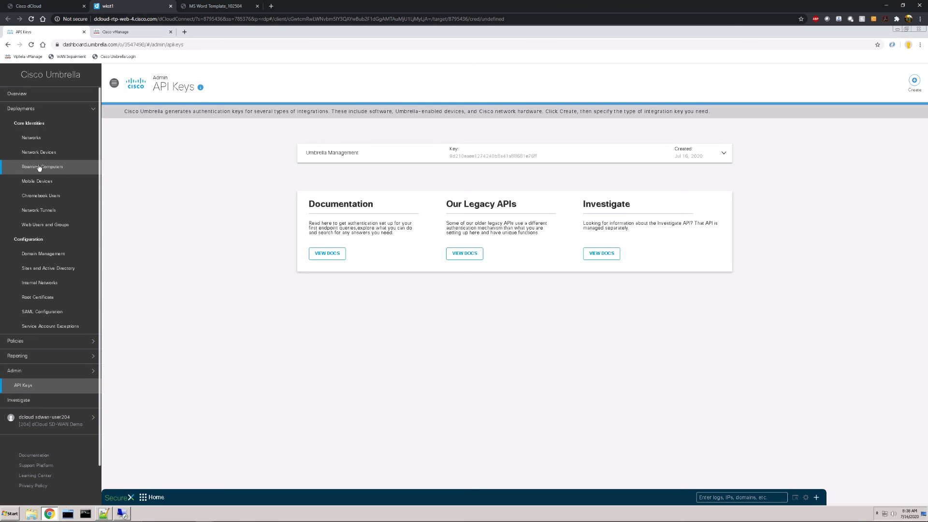
{"action": "left_click", "coordinate": [32, 213]}
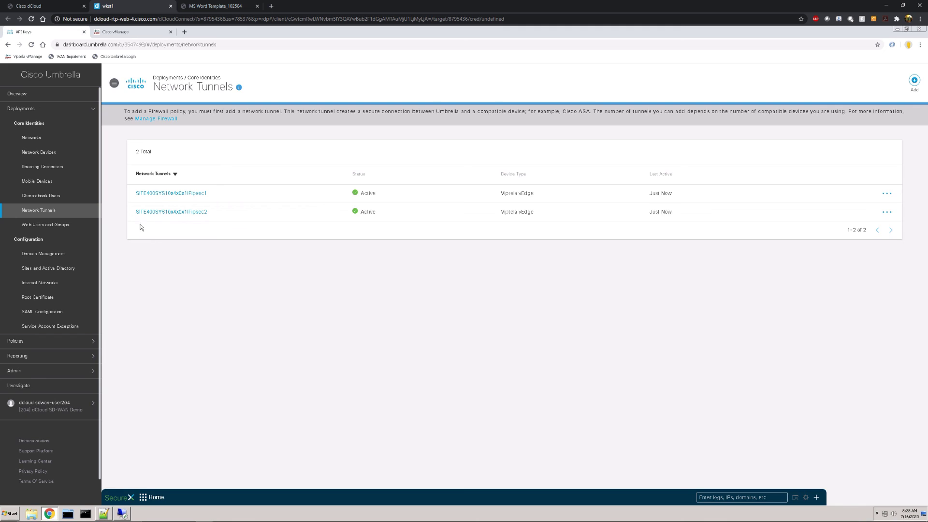
{"action": "left_click", "coordinate": [175, 216]}
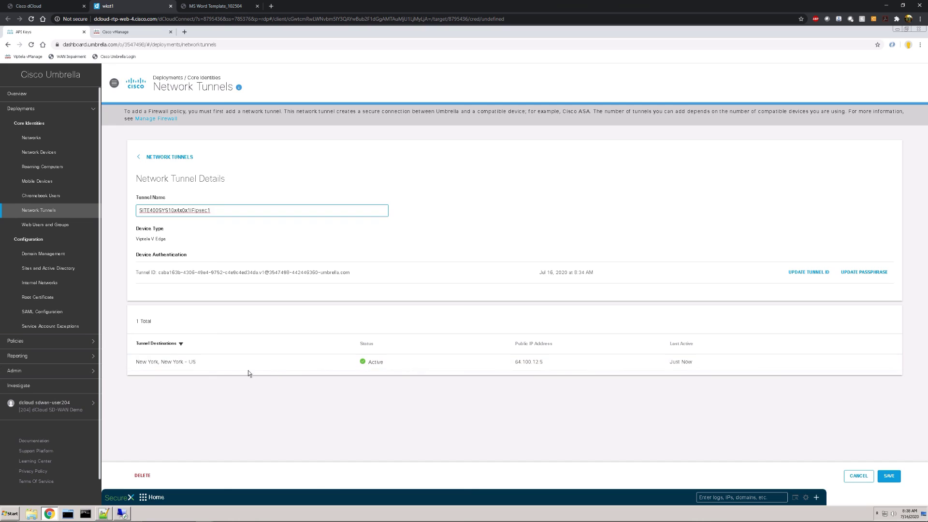
{"action": "left_click", "coordinate": [155, 158]}
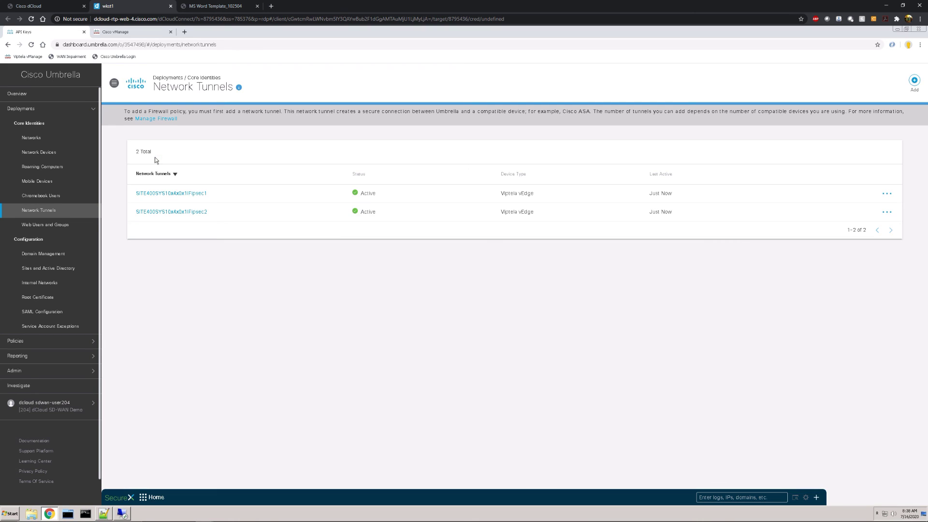
{"action": "left_click", "coordinate": [166, 211]}
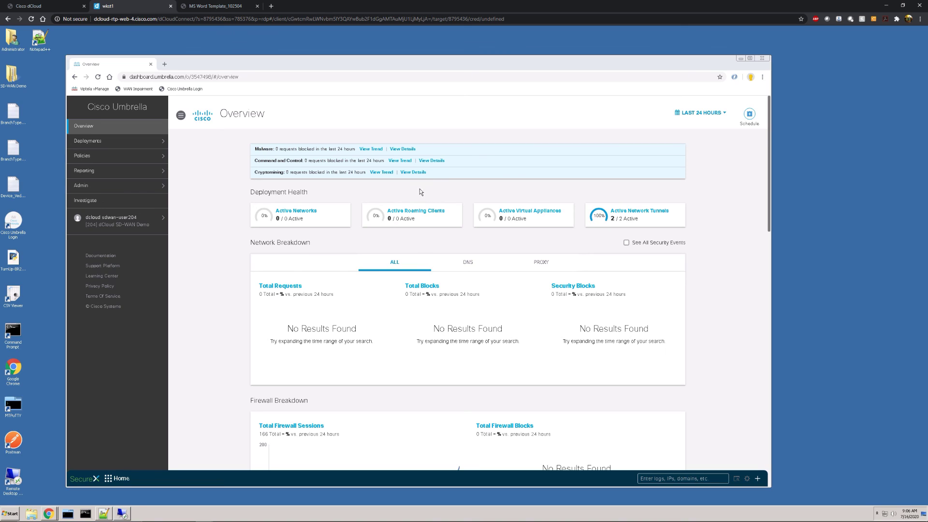
- Start a new firewall policy rule in Umbrella and name it Block_Port_444
{"action": "left_click", "coordinate": [162, 157]}
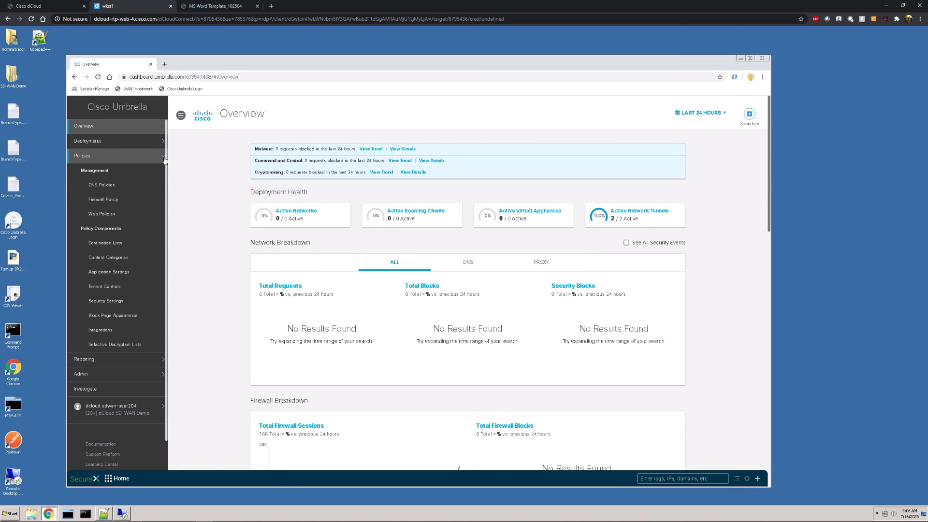
{"action": "left_click", "coordinate": [116, 200]}
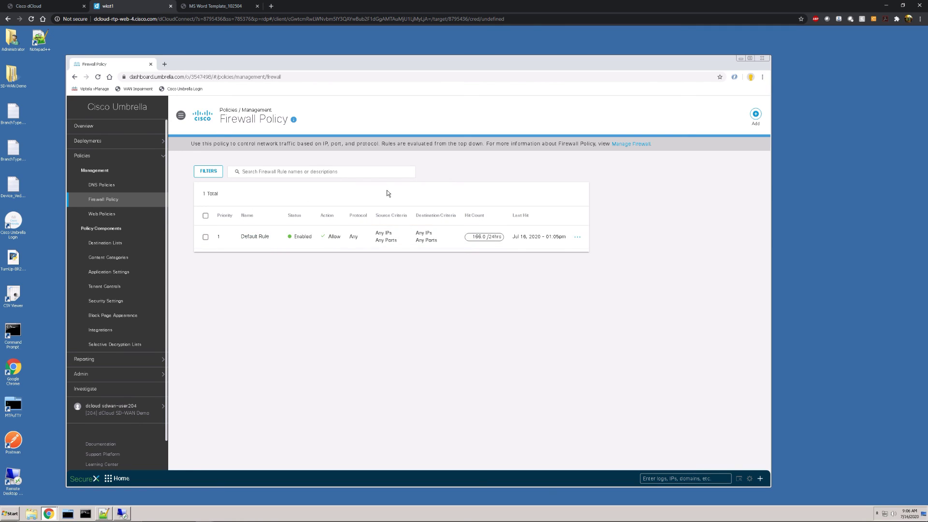
{"action": "left_click", "coordinate": [758, 119]}
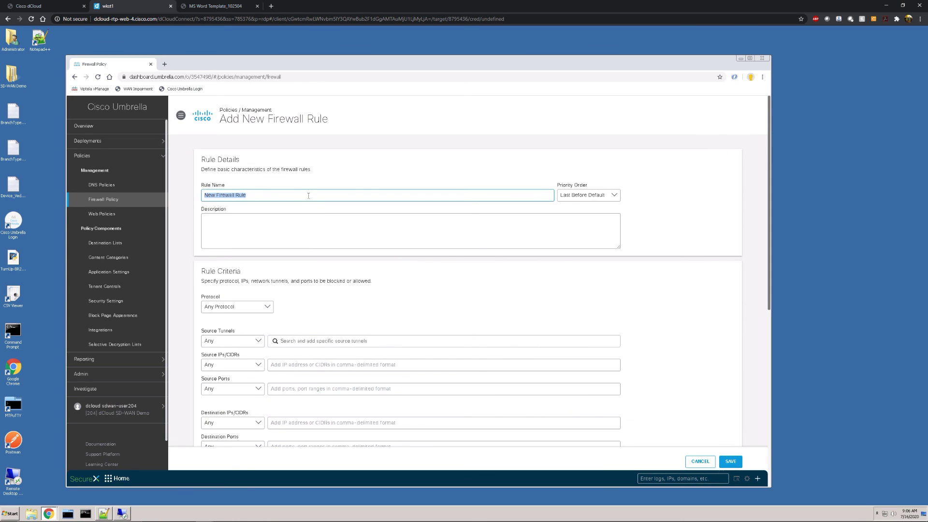
{"action": "type", "text": "Block_Port_4444"}
- Restrict the firewall rule's criteria to destination port 444
{"action": "scroll", "coordinate": [325, 273], "scroll_direction": "down", "scroll_amount": 2}
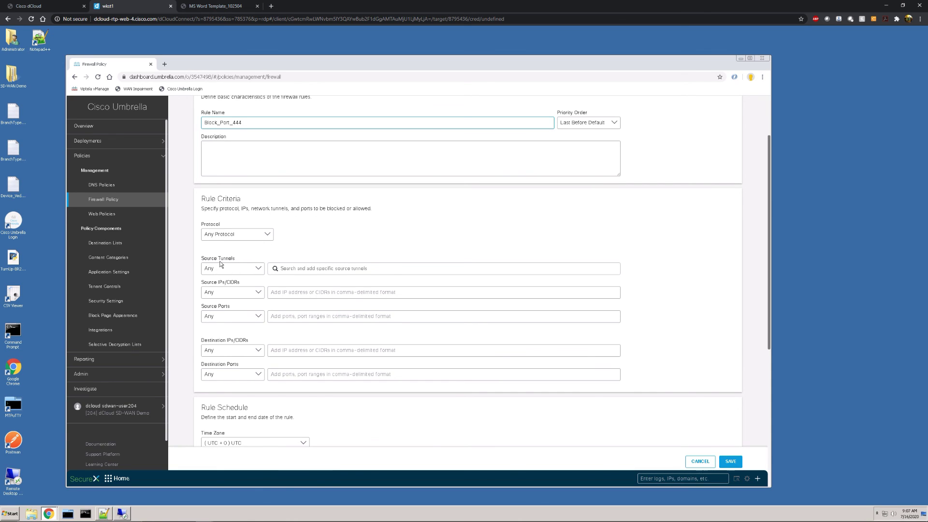
{"action": "scroll", "coordinate": [222, 265], "scroll_direction": "down", "scroll_amount": 2}
{"action": "left_click", "coordinate": [282, 302]}
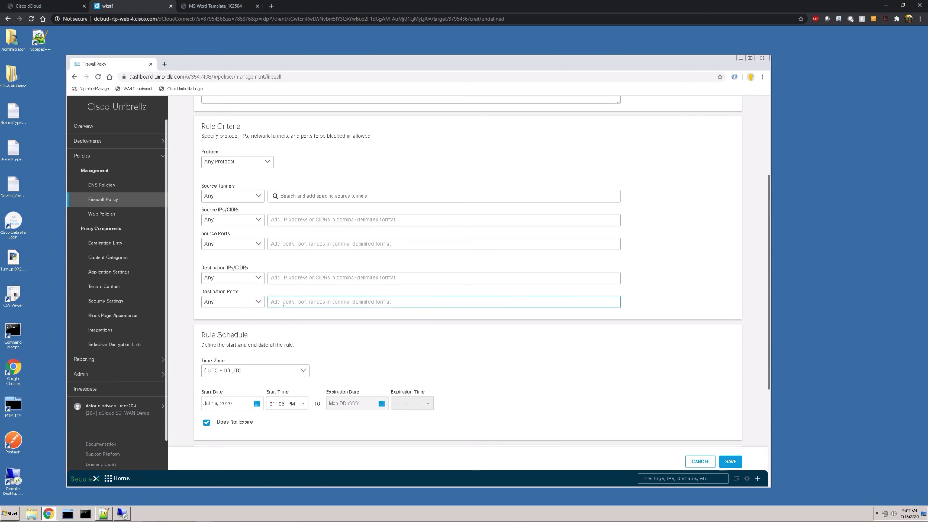
{"action": "type", "text": "444"}
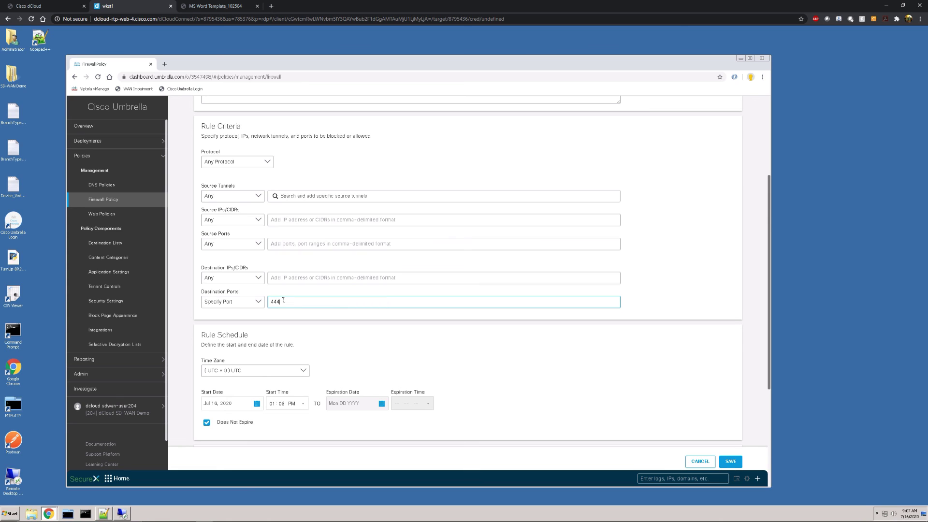
- Set the firewall rule's action to Block Traffic, enable its logging, and save the rule
{"action": "scroll", "coordinate": [283, 300], "scroll_direction": "down", "scroll_amount": 2}
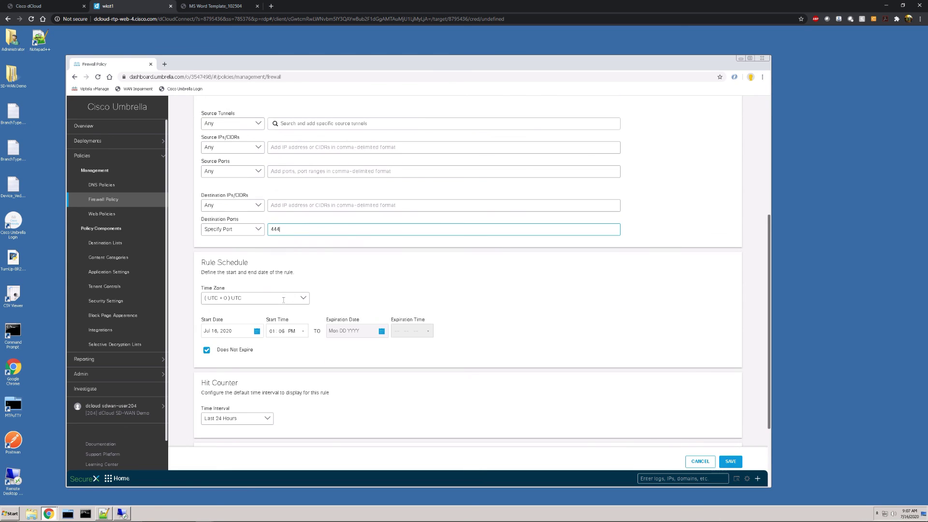
{"action": "scroll", "coordinate": [283, 300], "scroll_direction": "down", "scroll_amount": 3}
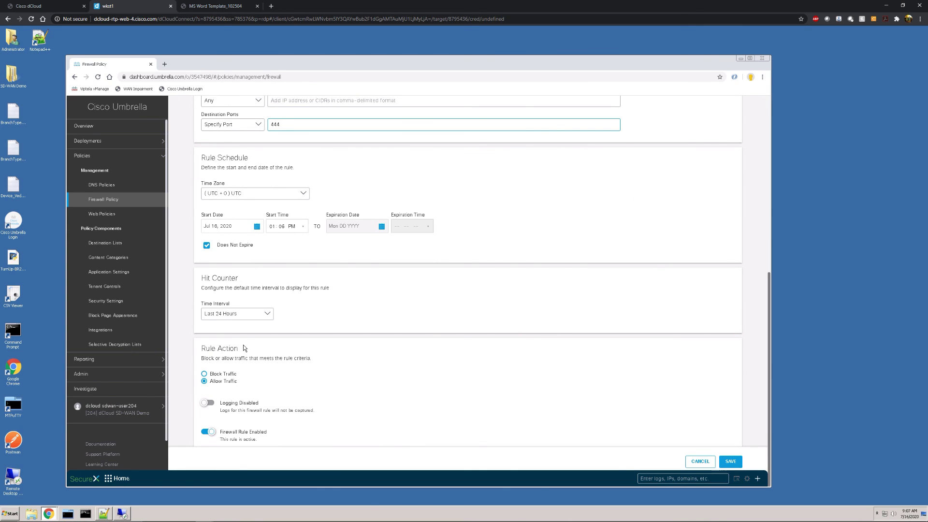
{"action": "left_click", "coordinate": [211, 376]}
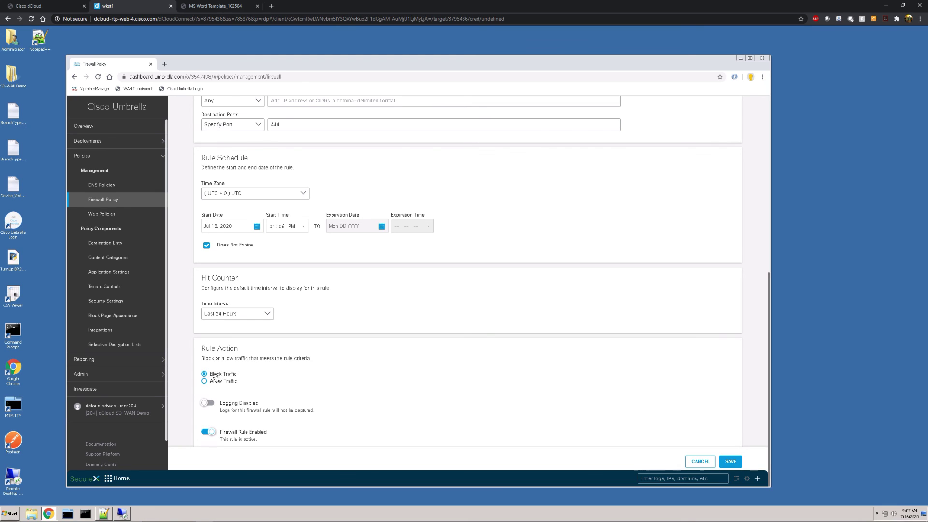
{"action": "left_click", "coordinate": [206, 403]}
{"action": "left_click", "coordinate": [731, 462]}
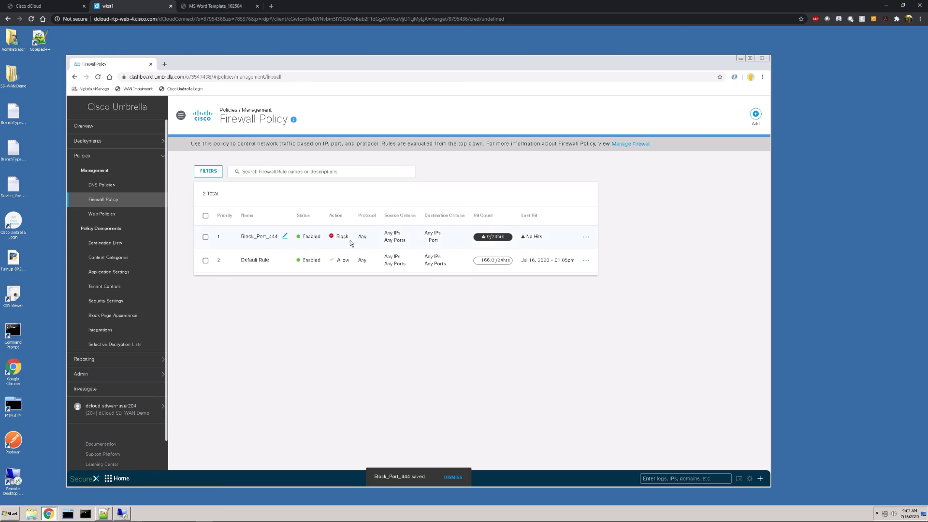
- Expand the Default Web Policy among the web policies and open its application settings for editing
{"action": "left_click", "coordinate": [110, 214]}
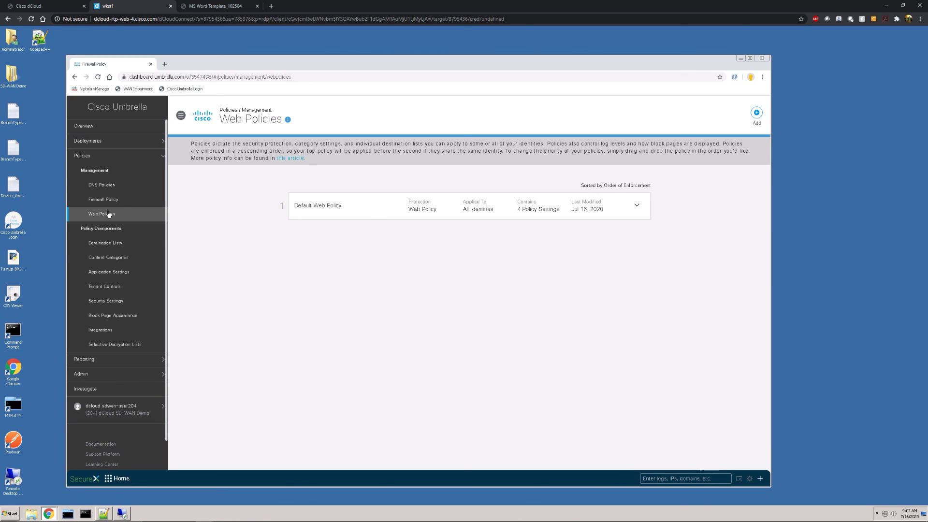
{"action": "left_click", "coordinate": [636, 205]}
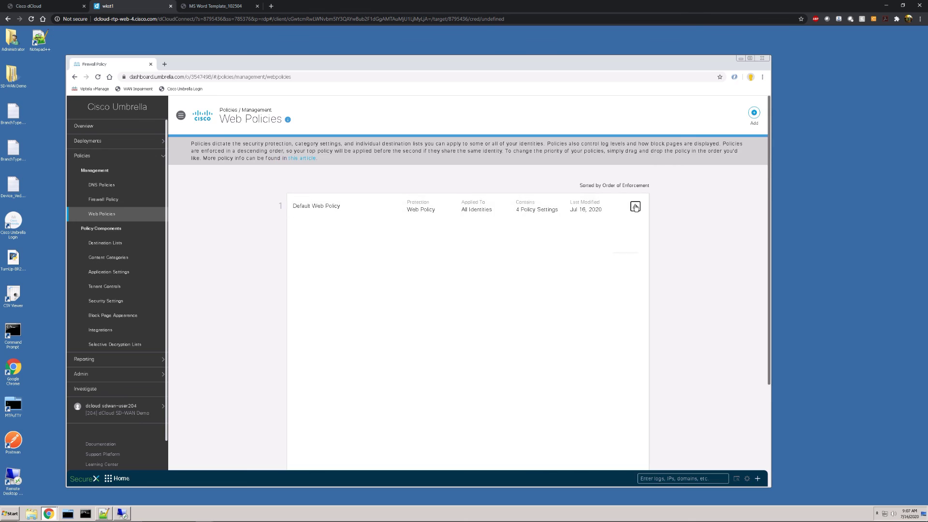
{"action": "scroll", "coordinate": [569, 237], "scroll_direction": "down", "scroll_amount": 1}
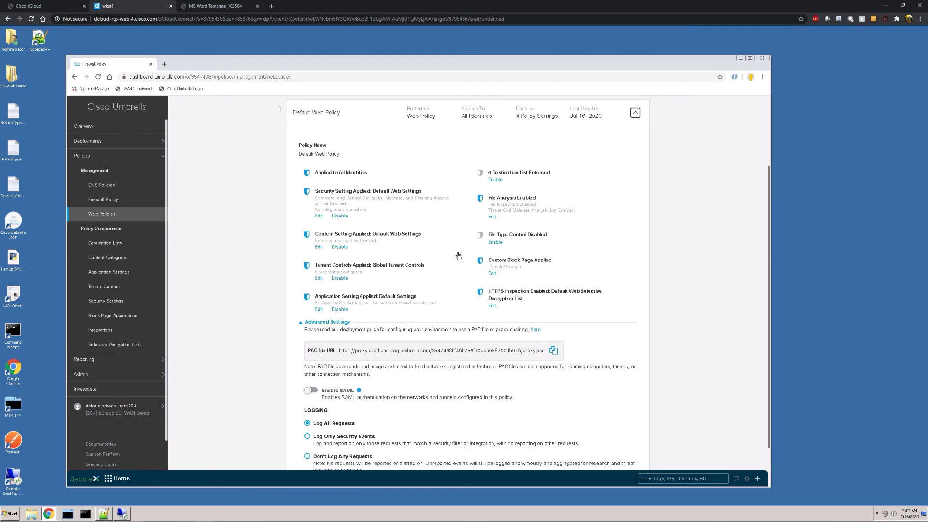
{"action": "left_click", "coordinate": [319, 310]}
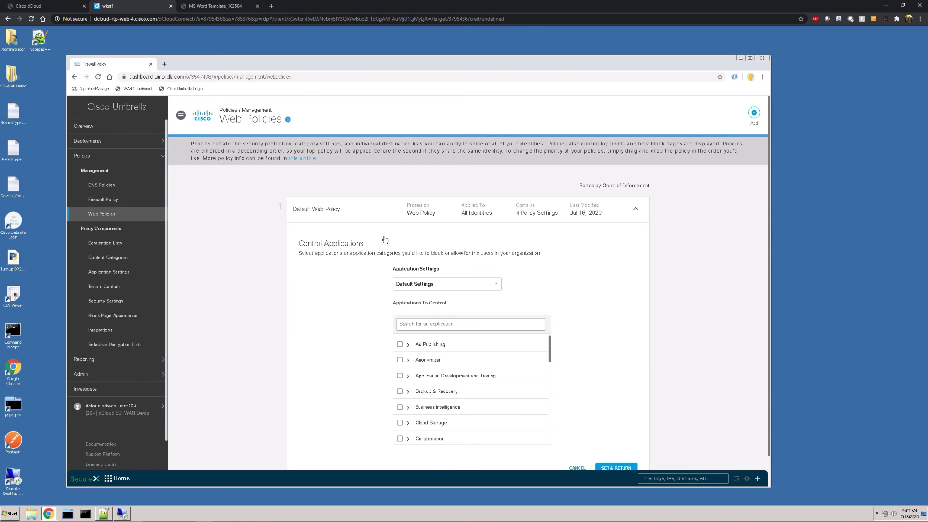
- Find Facebook among the applications to control, select it, and apply the Block access control to it
{"action": "scroll", "coordinate": [453, 297], "scroll_direction": "down", "scroll_amount": 1}
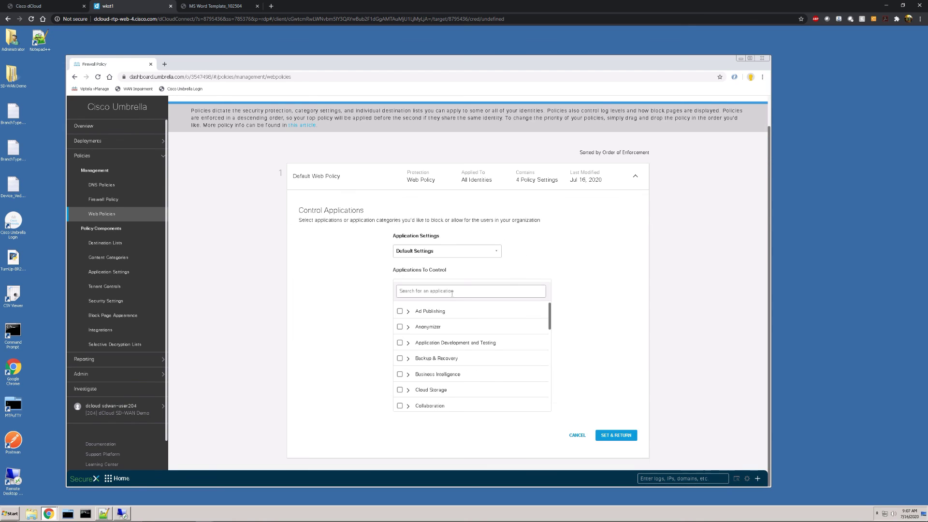
{"action": "scroll", "coordinate": [471, 337], "scroll_direction": "down", "scroll_amount": 4}
{"action": "scroll", "coordinate": [476, 337], "scroll_direction": "down", "scroll_amount": 4}
{"action": "scroll", "coordinate": [475, 335], "scroll_direction": "up", "scroll_amount": 6}
{"action": "scroll", "coordinate": [471, 334], "scroll_direction": "up", "scroll_amount": 3}
{"action": "left_click", "coordinate": [439, 291]}
{"action": "type", "text": "facebook"}
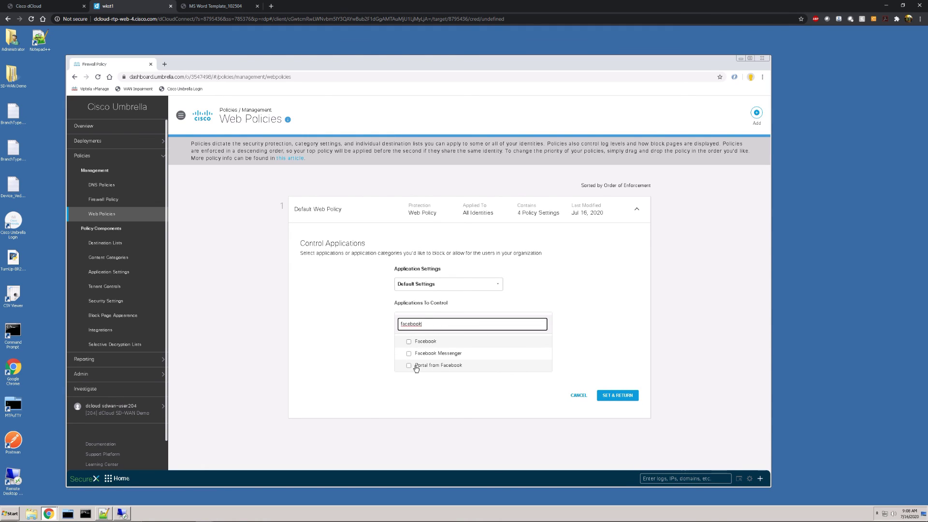
{"action": "left_click", "coordinate": [408, 342]}
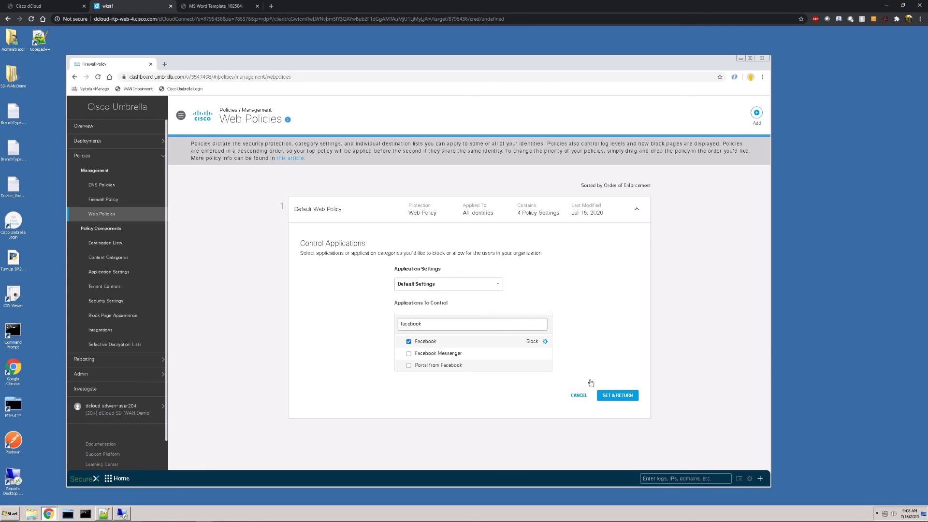
{"action": "left_click", "coordinate": [545, 342]}
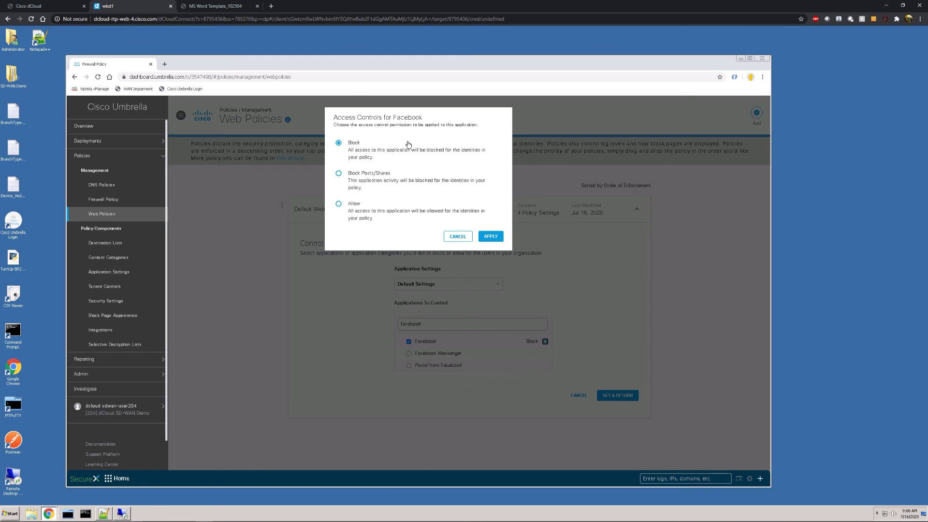
{"action": "left_click", "coordinate": [497, 237]}
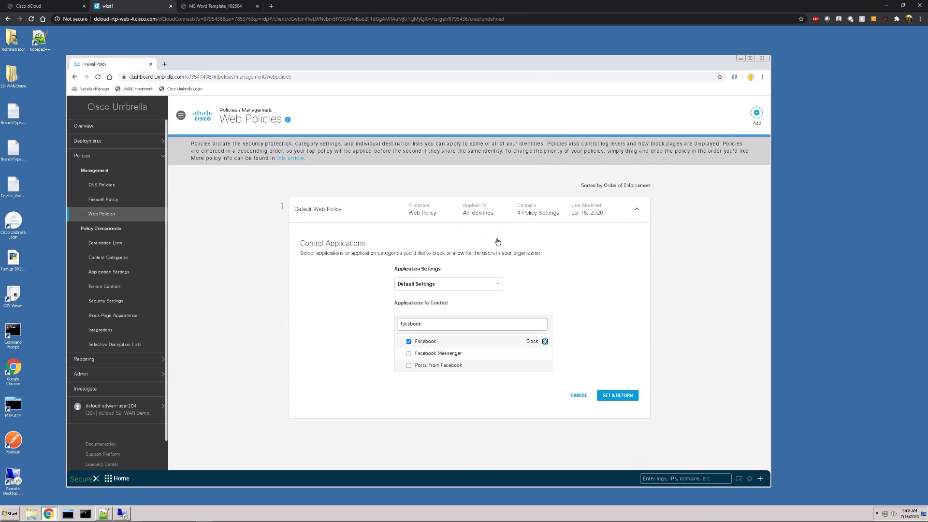
- Set the application controls, accept the change summary, and save the Default Web Policy
{"action": "left_click", "coordinate": [630, 397]}
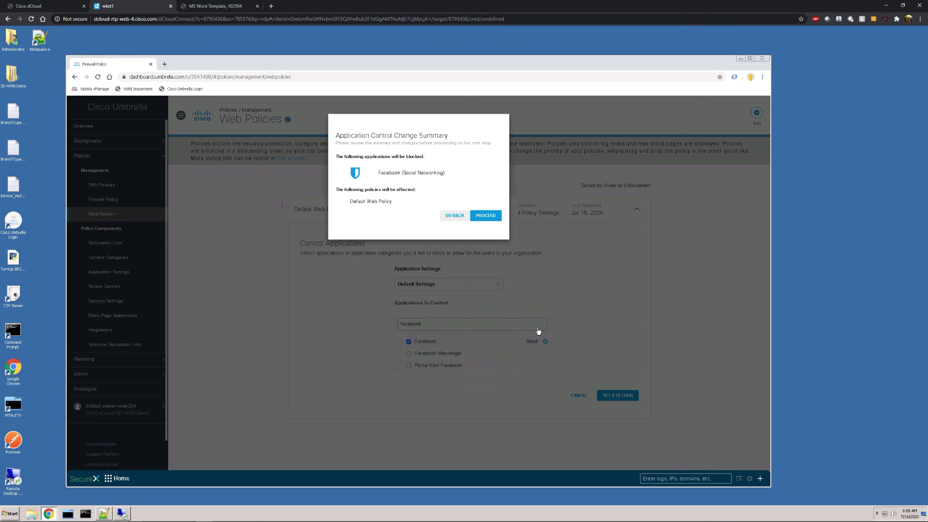
{"action": "left_click", "coordinate": [486, 216]}
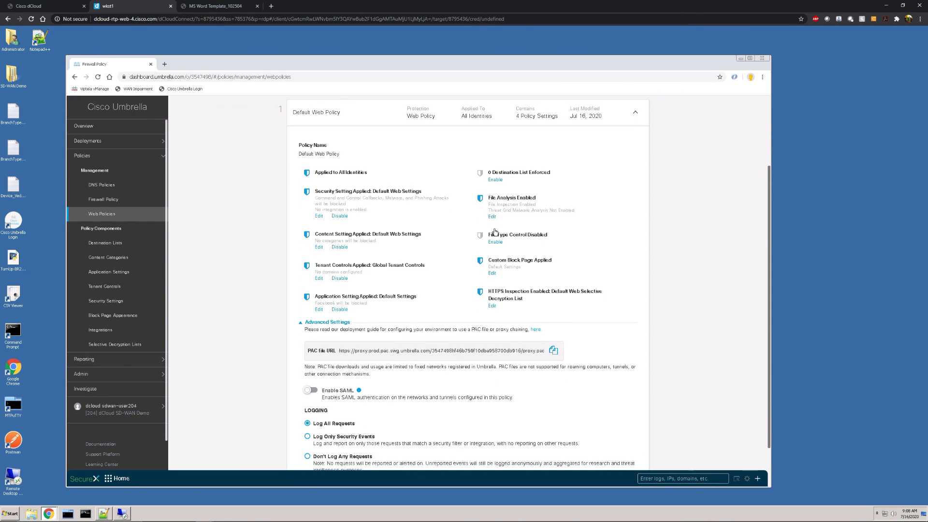
{"action": "scroll", "coordinate": [623, 309], "scroll_direction": "down", "scroll_amount": 1}
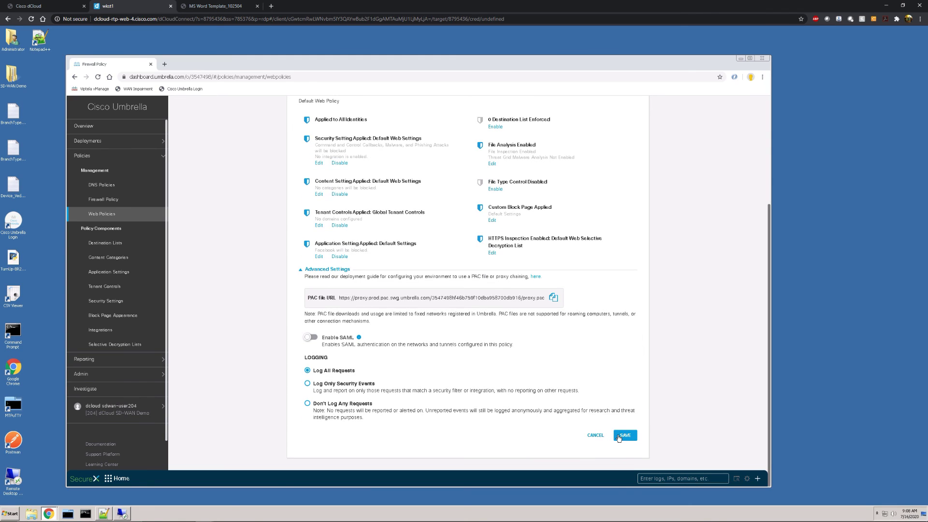
{"action": "left_click", "coordinate": [622, 436]}
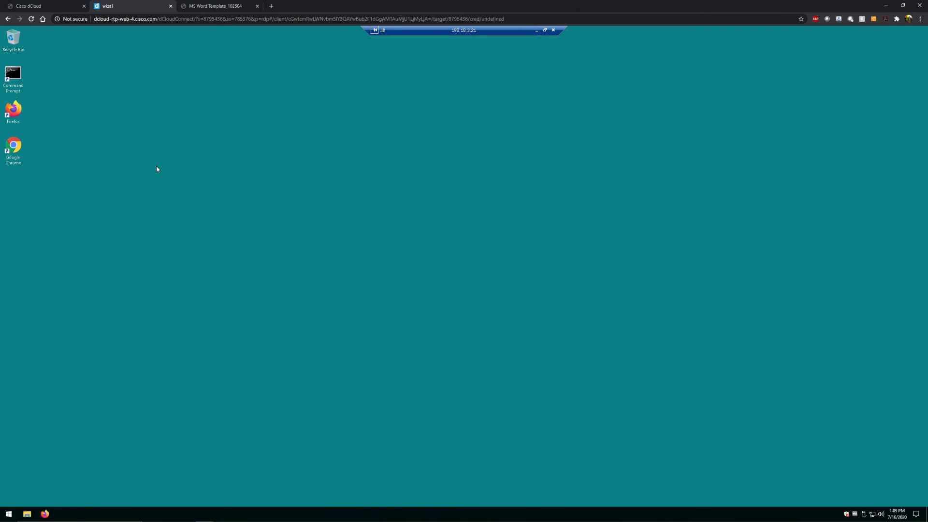
- Open Google Chrome on the 198.18.3.21 remote desktop and test access to portquiz.net:444 and facebook.com
{"action": "double_click", "coordinate": [17, 162]}
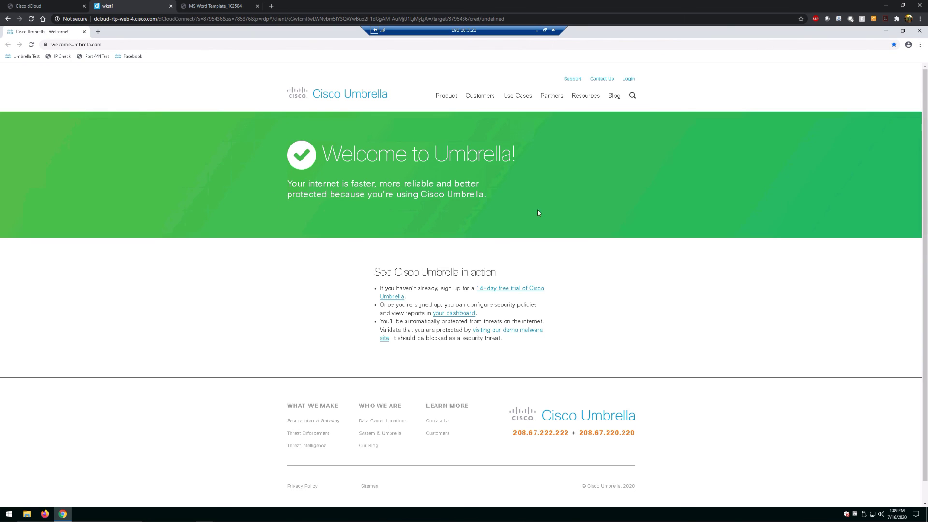
{"action": "left_click", "coordinate": [99, 56]}
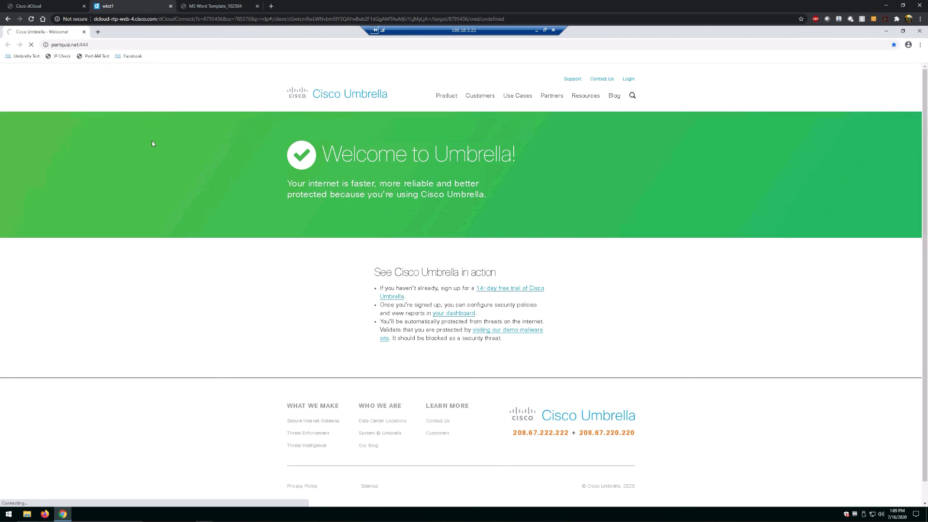
{"action": "left_click", "coordinate": [129, 58]}
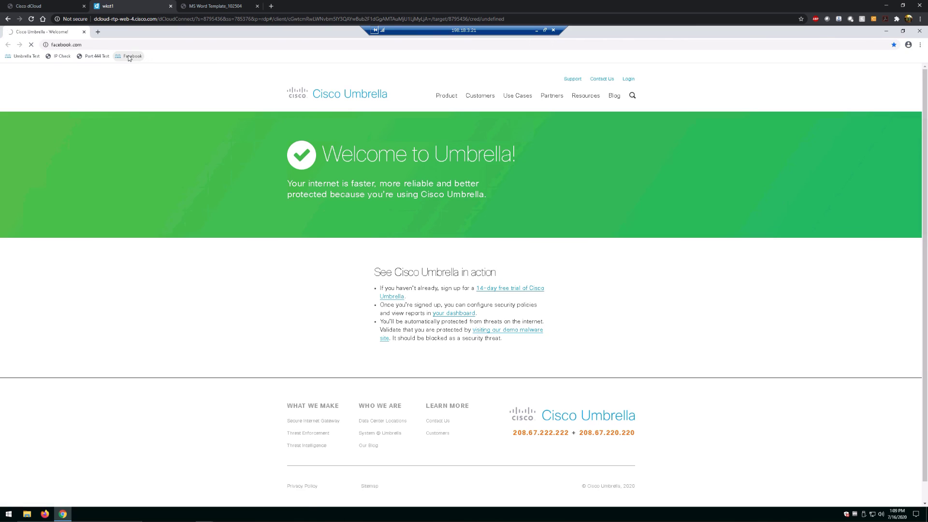